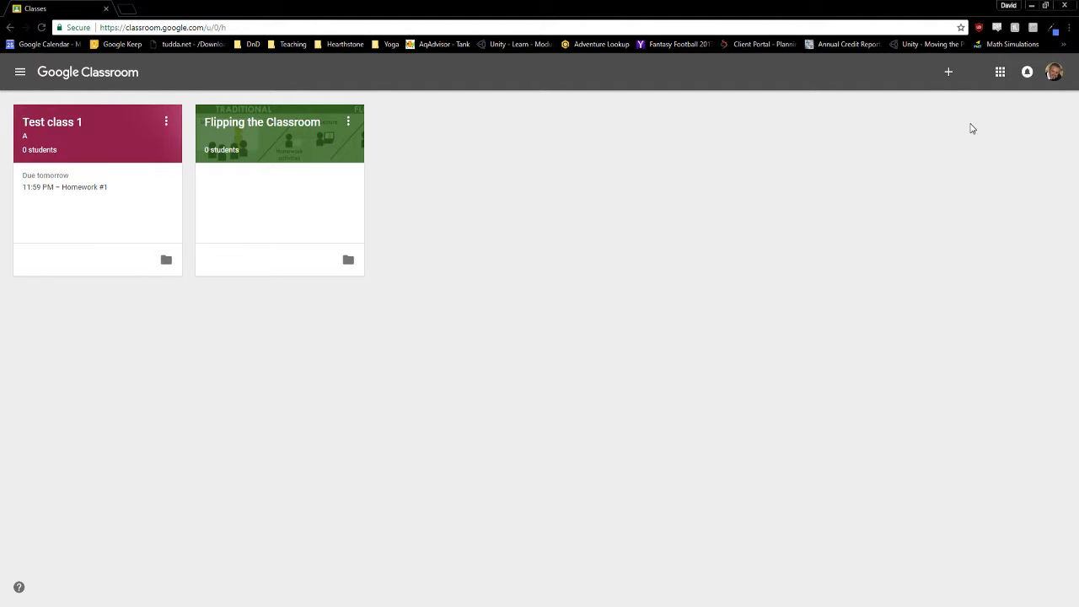
- Create a new class named "Test Class 2", leaving the section and subject blank
{"action": "left_click", "coordinate": [949, 73]}
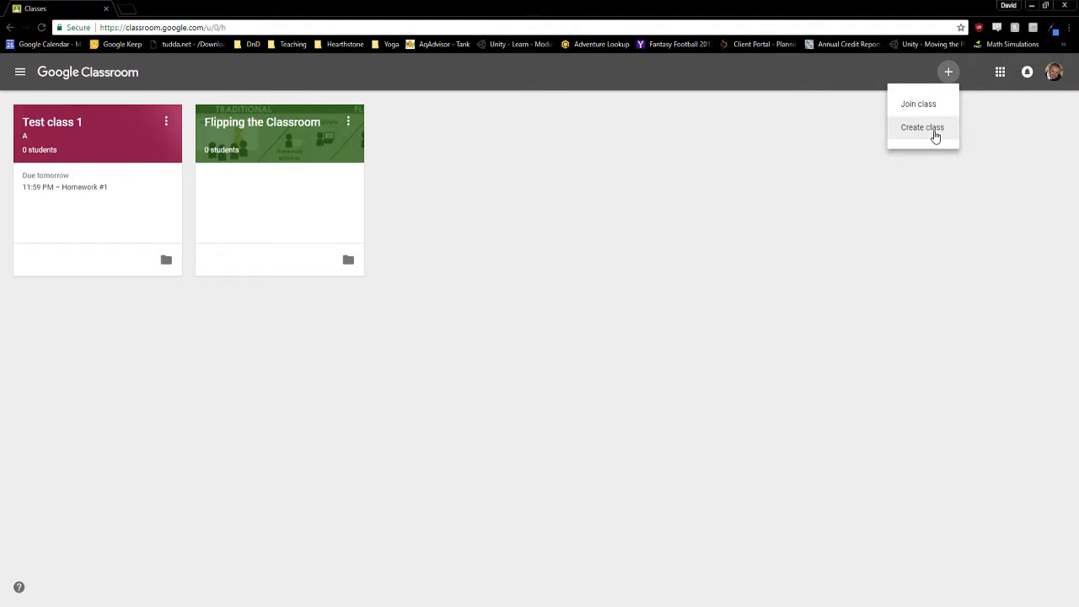
{"action": "left_click", "coordinate": [935, 131]}
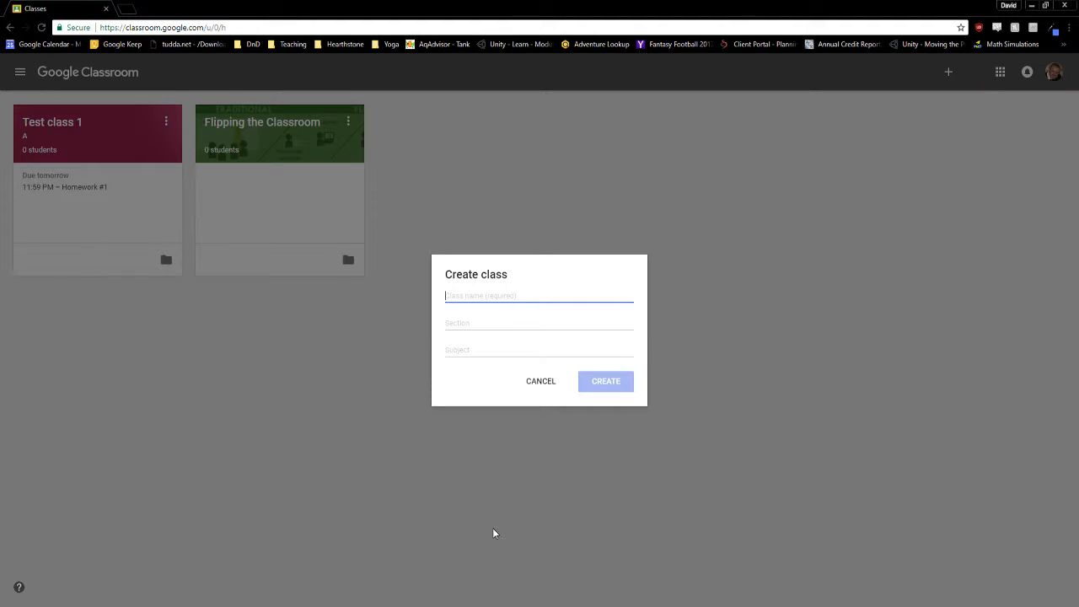
{"action": "type", "text": "Tes"}
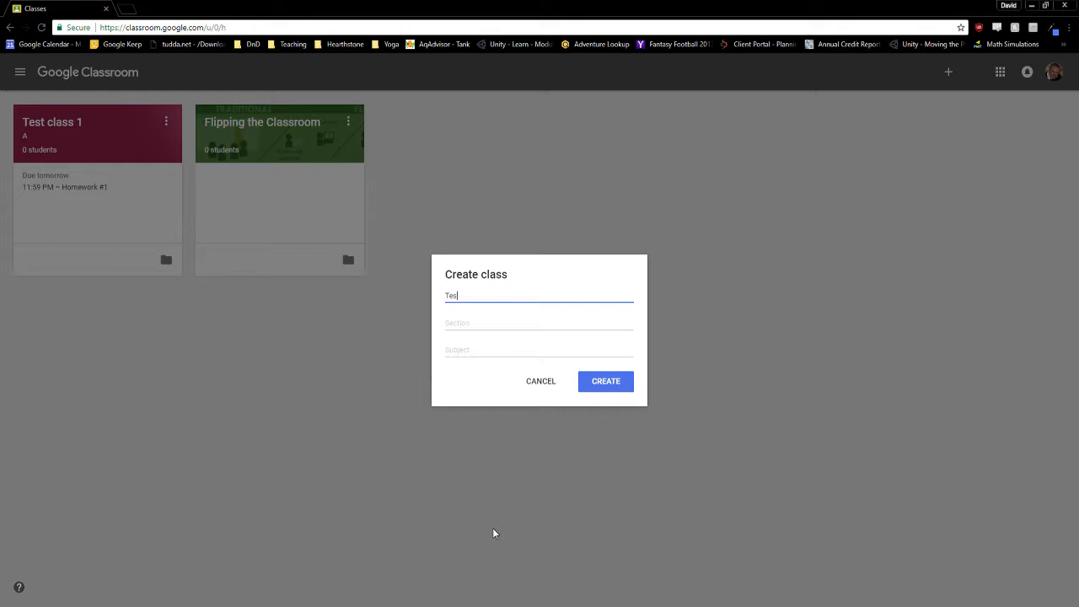
{"action": "type", "text": "t Class 2"}
{"action": "key", "text": "Tab"}
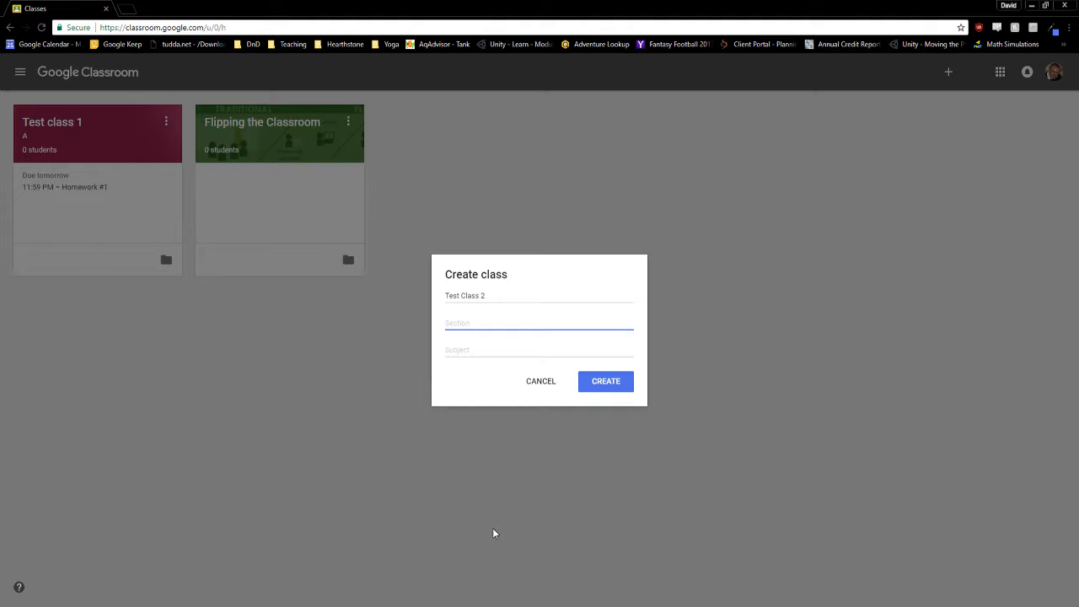
{"action": "left_click", "coordinate": [619, 389]}
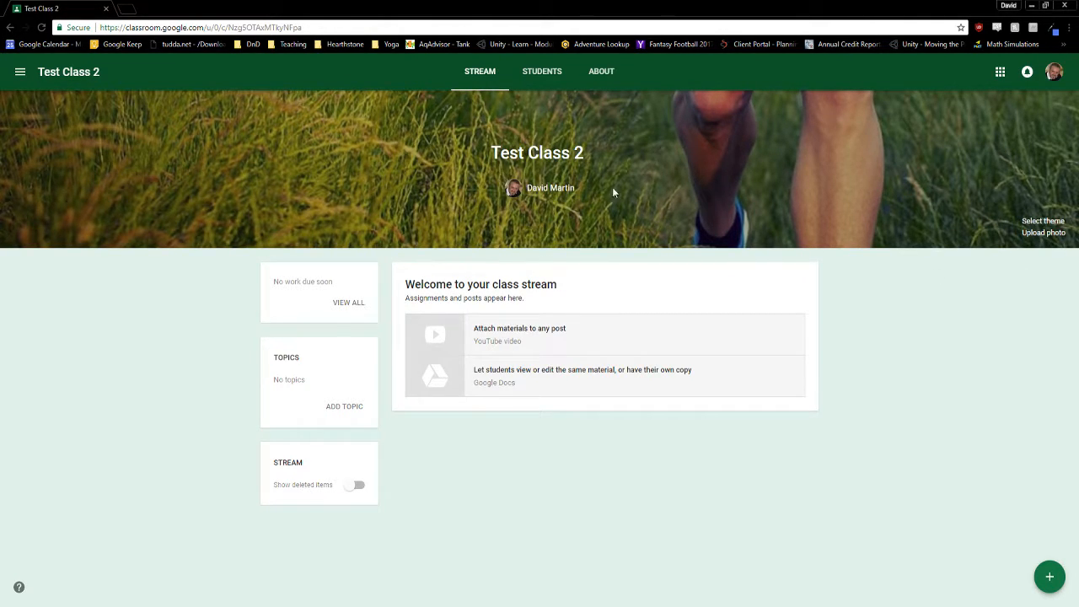
- Change the class theme to the gallery image of colored pencils
{"action": "left_click", "coordinate": [1048, 224]}
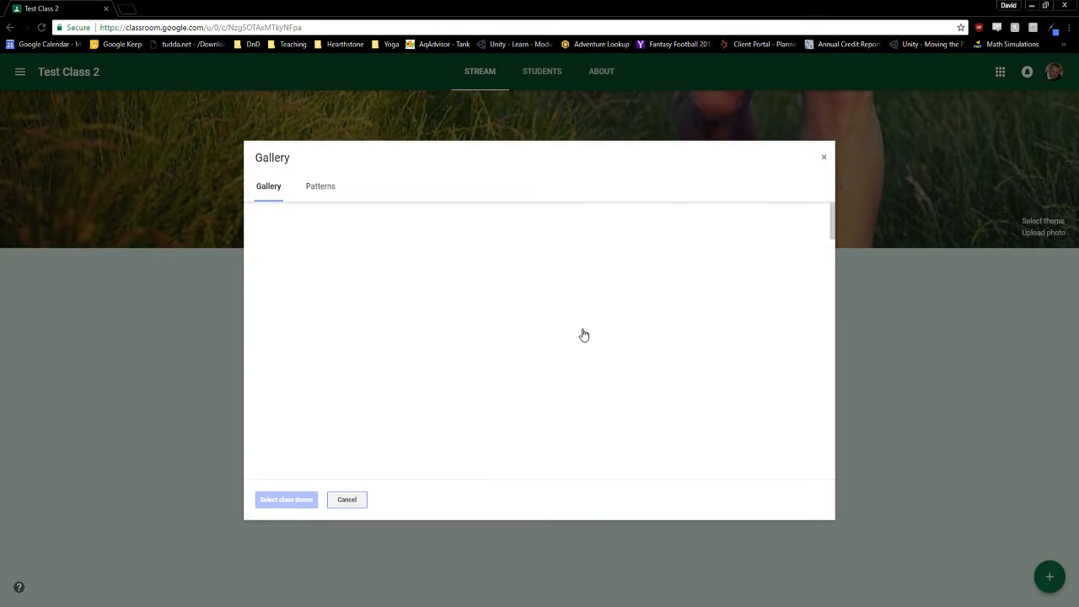
{"action": "scroll", "coordinate": [570, 354], "scroll_direction": "down", "scroll_amount": 3}
{"action": "scroll", "coordinate": [565, 373], "scroll_direction": "down", "scroll_amount": 12}
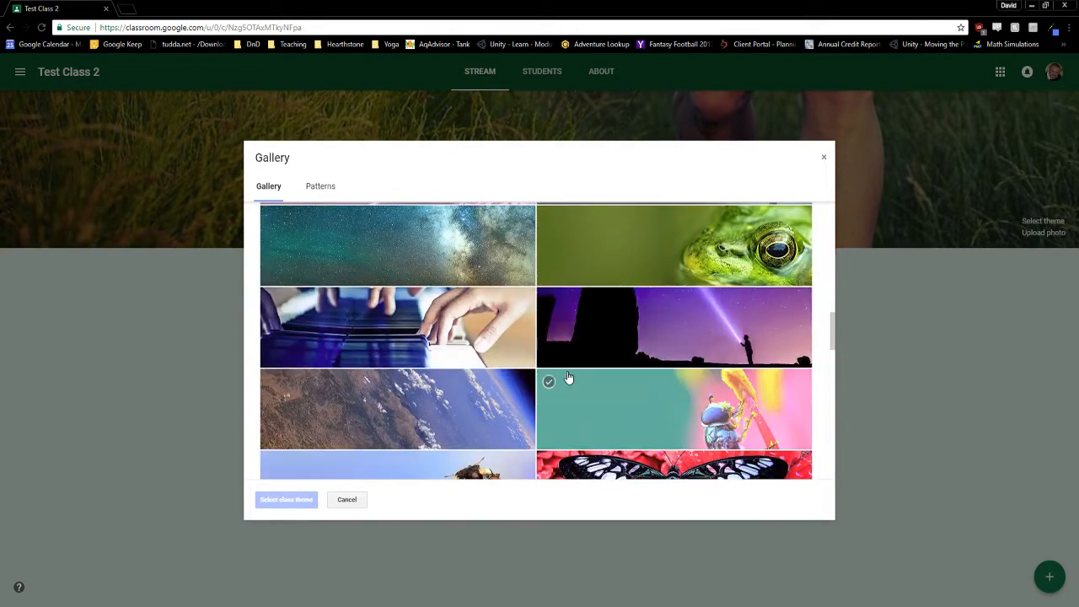
{"action": "scroll", "coordinate": [568, 377], "scroll_direction": "down", "scroll_amount": 3}
{"action": "scroll", "coordinate": [590, 375], "scroll_direction": "up", "scroll_amount": 3}
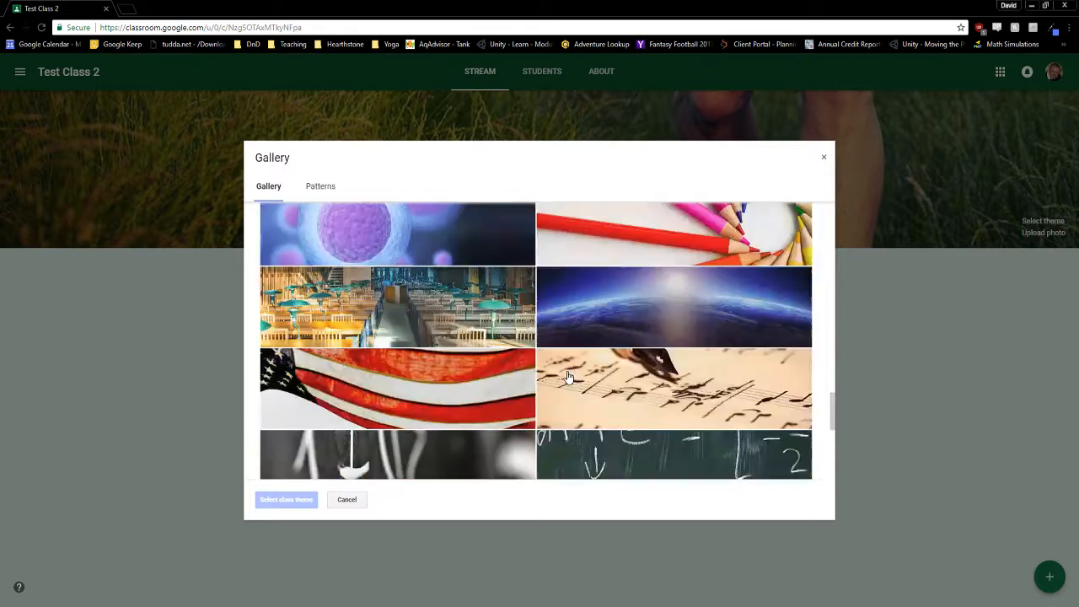
{"action": "left_click", "coordinate": [654, 377]}
{"action": "left_click", "coordinate": [288, 501]}
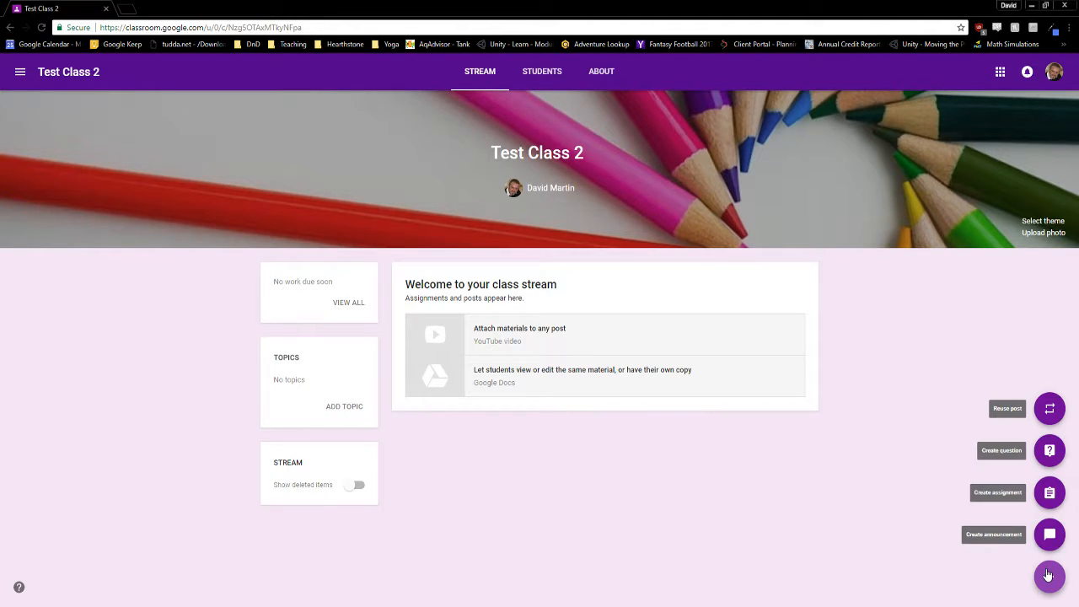
- Start an announcement reading "Hello! Welcome to class!" and attach the 2017-18 Algebra 2A lesson plan document from Google Drive
{"action": "mouse_move", "coordinate": [1050, 575]}
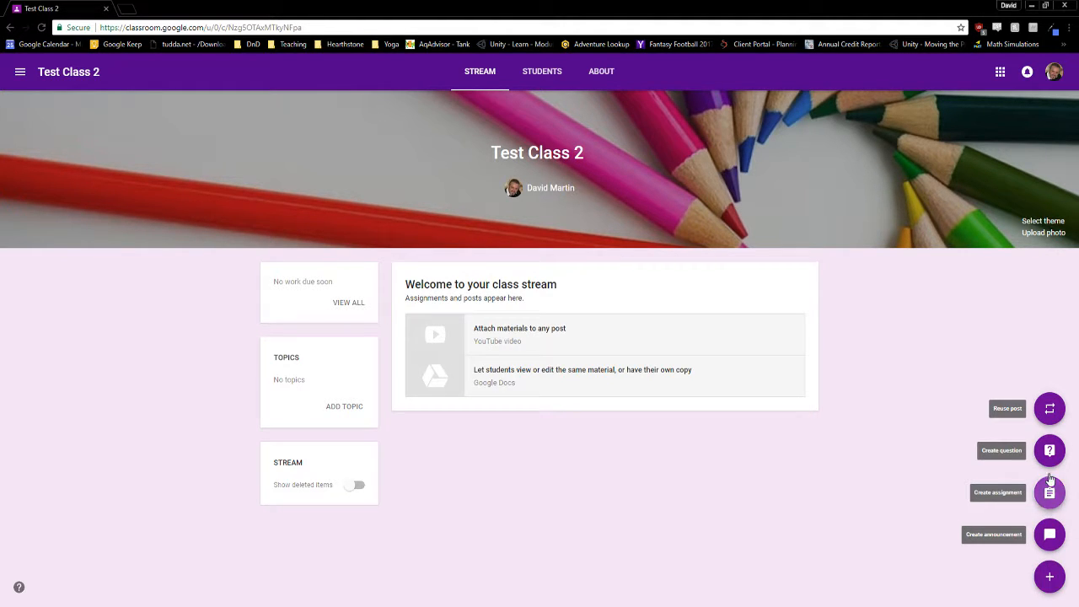
{"action": "left_click", "coordinate": [1050, 534]}
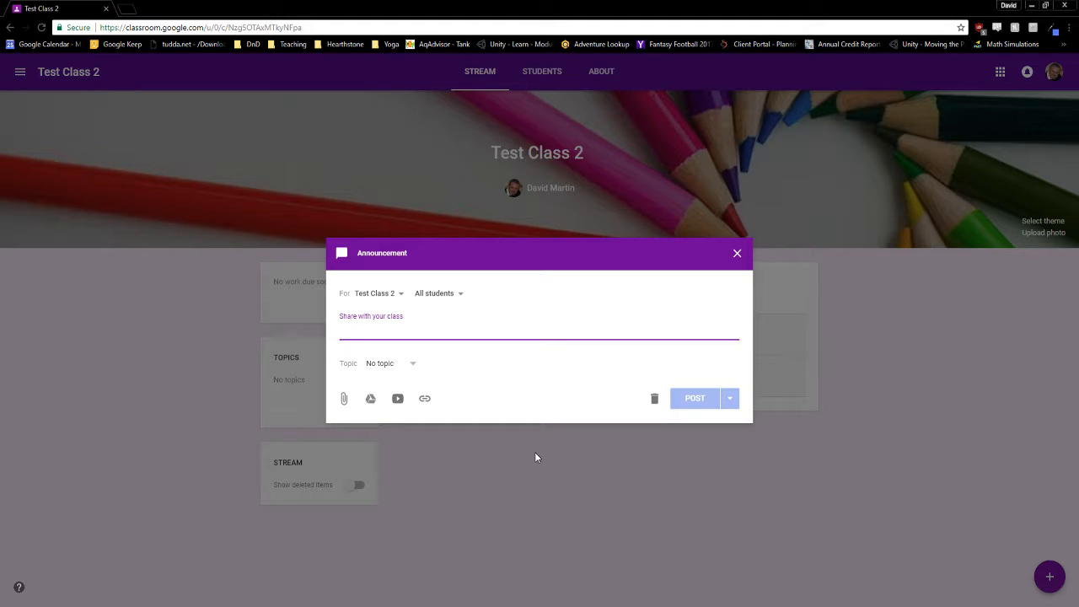
{"action": "type", "text": "Hello!  Welc"}
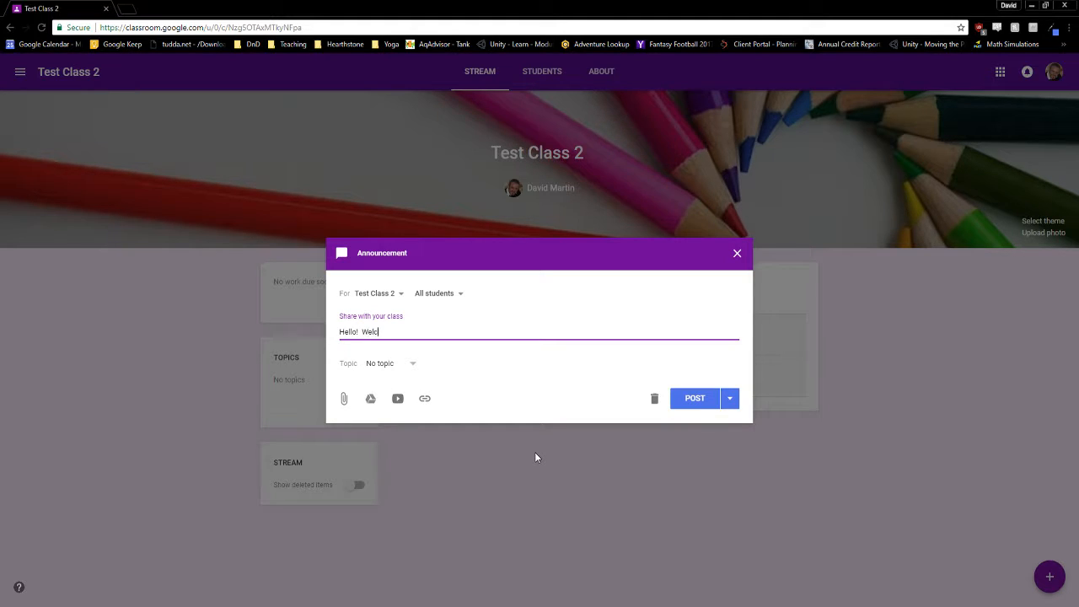
{"action": "type", "text": "ome to class!"}
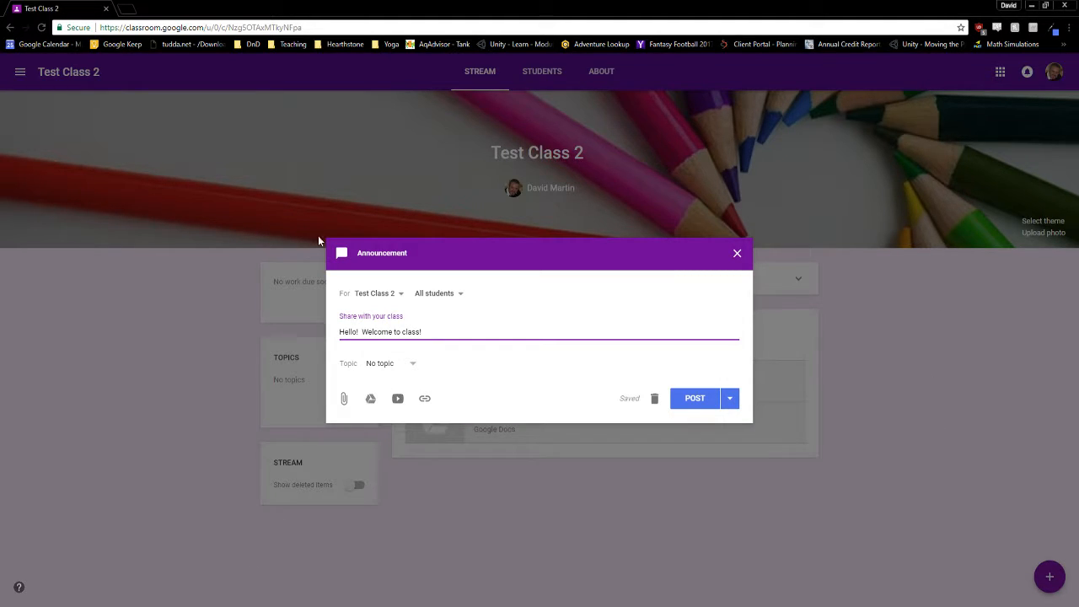
{"action": "left_click", "coordinate": [372, 399]}
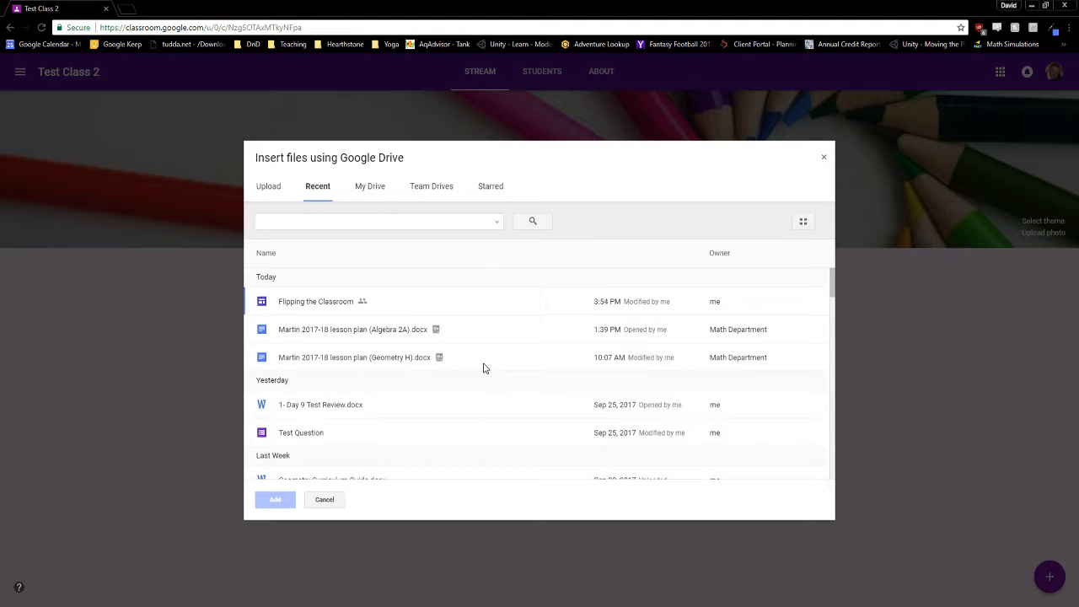
{"action": "double_click", "coordinate": [485, 330]}
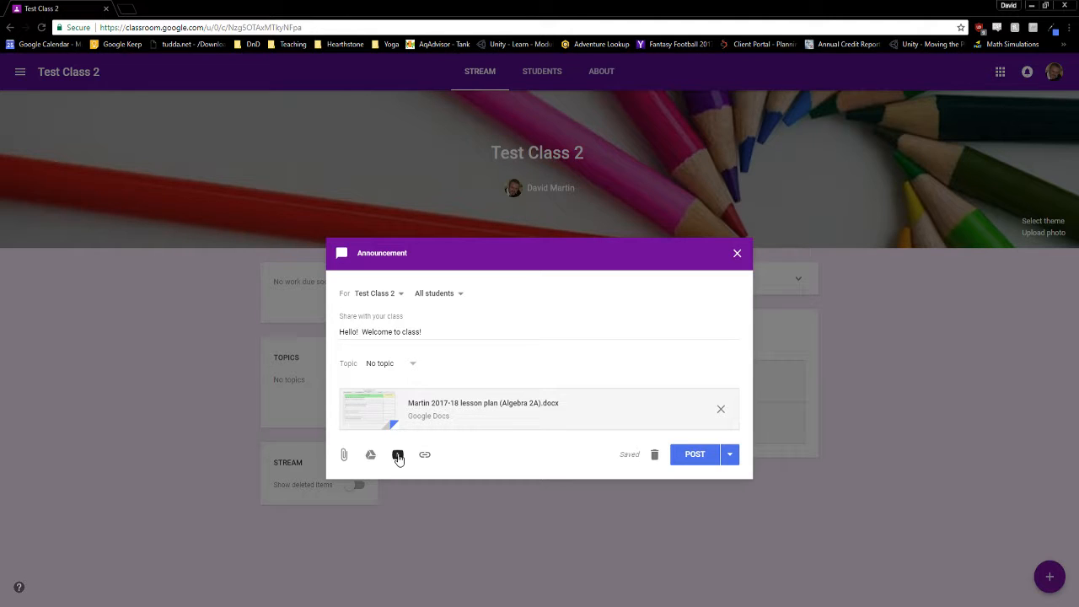
- Search YouTube for "cherry hill math" and attach "Video 11 Graphing Radical Functions" to the announcement
{"action": "left_click", "coordinate": [398, 455]}
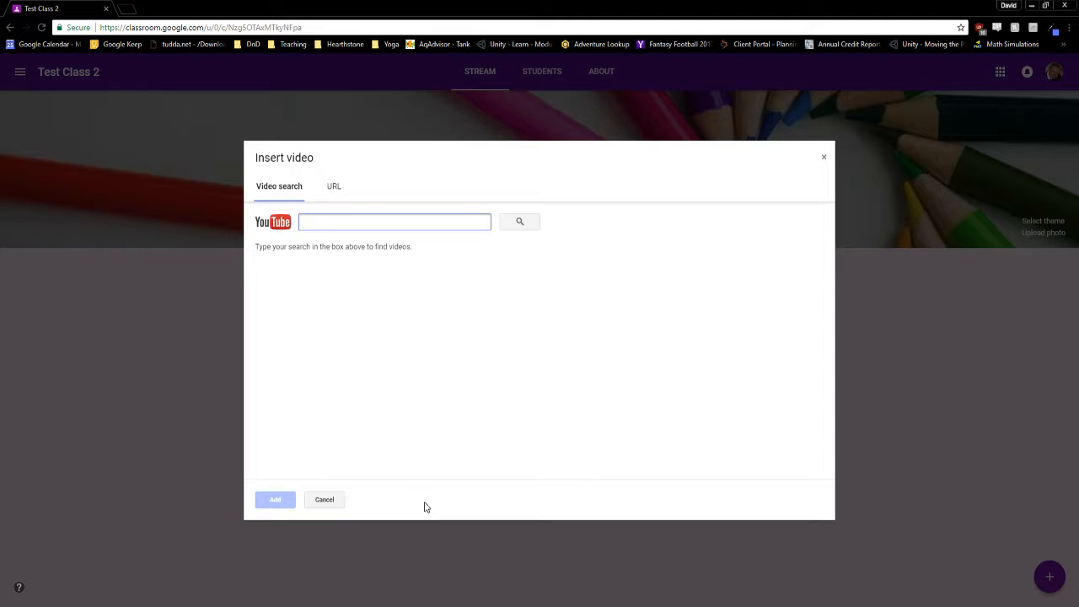
{"action": "type", "text": "c"}
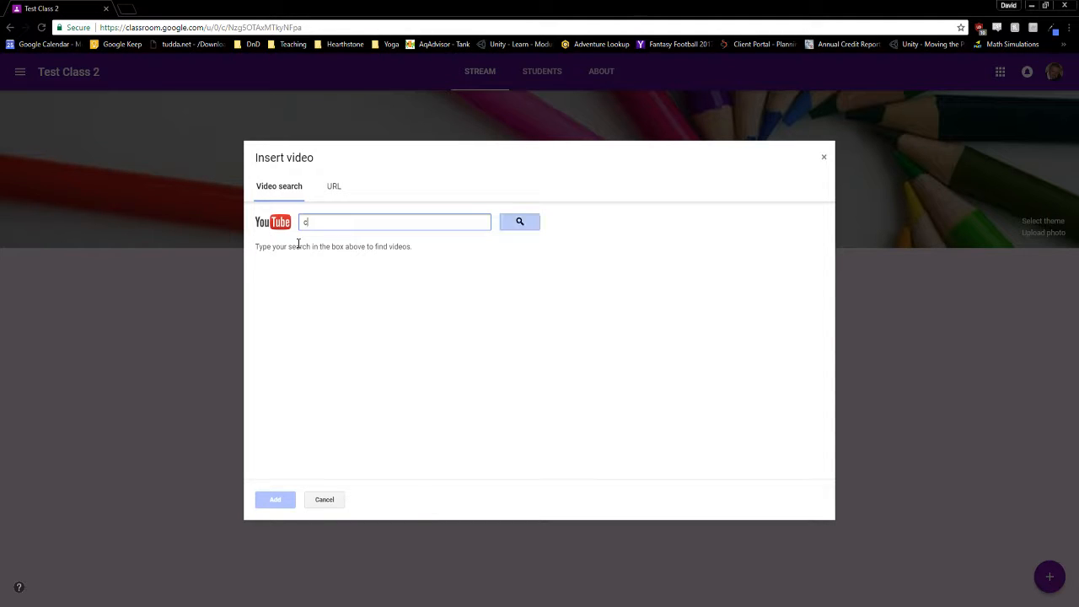
{"action": "type", "text": "herry hill math"}
{"action": "key", "text": "Return"}
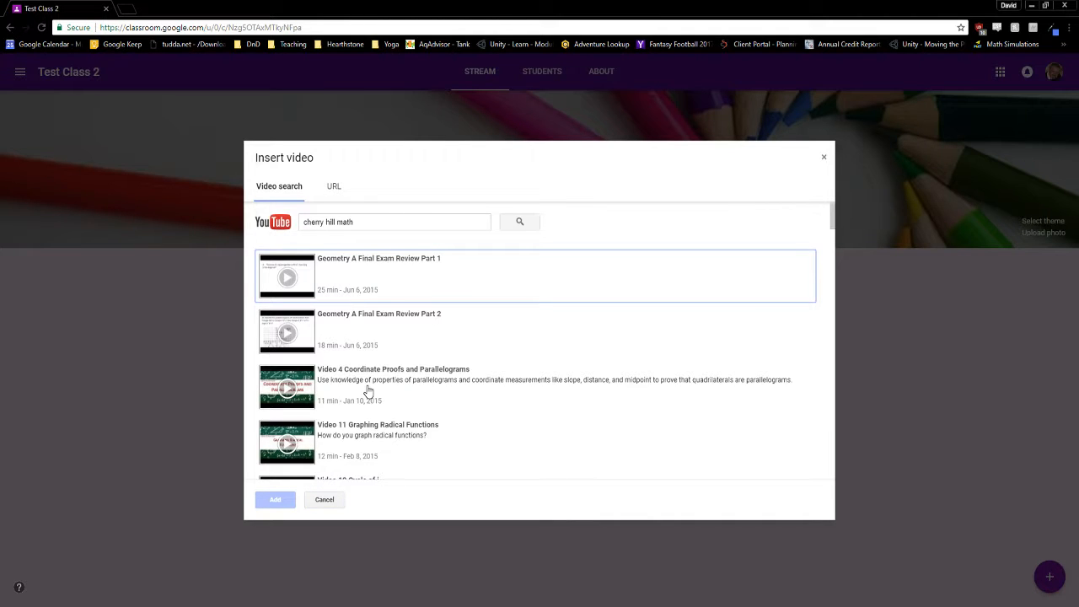
{"action": "scroll", "coordinate": [501, 405], "scroll_direction": "down", "scroll_amount": 1}
{"action": "left_click", "coordinate": [492, 390]}
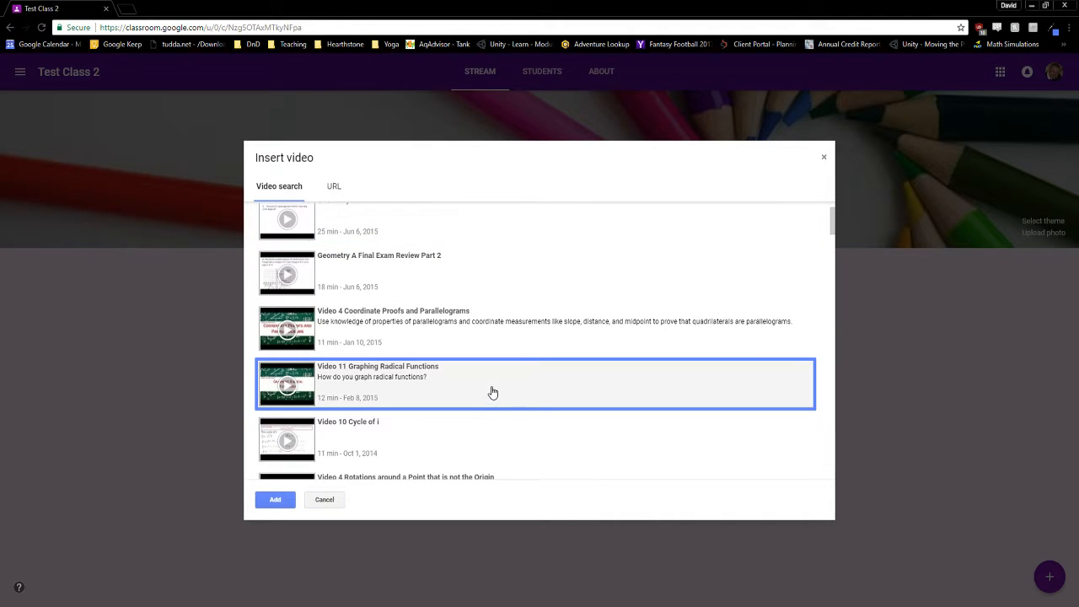
{"action": "left_click", "coordinate": [274, 501]}
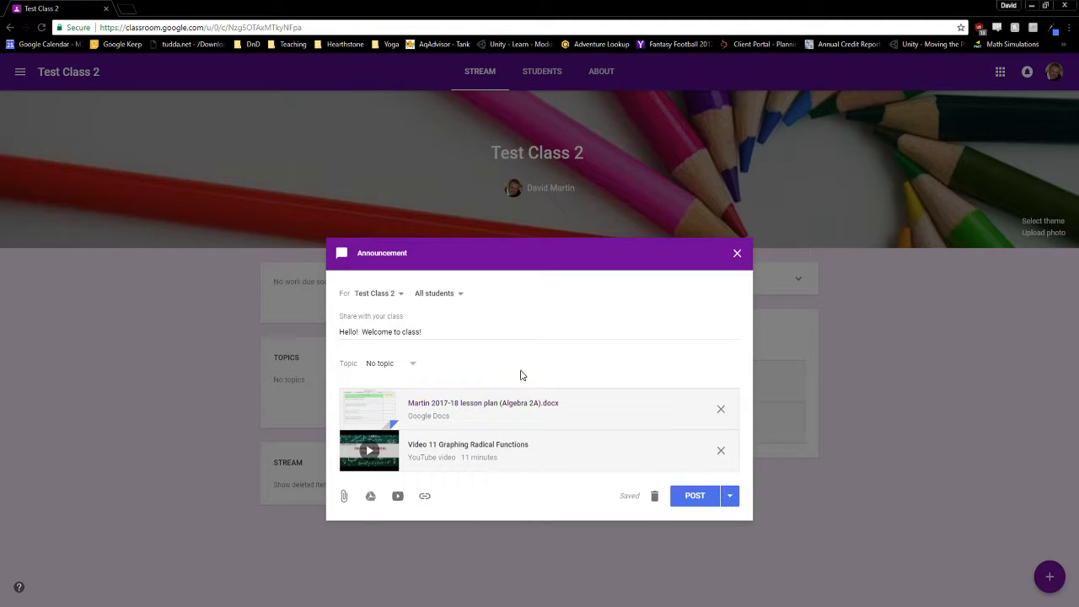
- Create a topic named "Chapter 1" for the announcement
{"action": "left_click", "coordinate": [395, 368]}
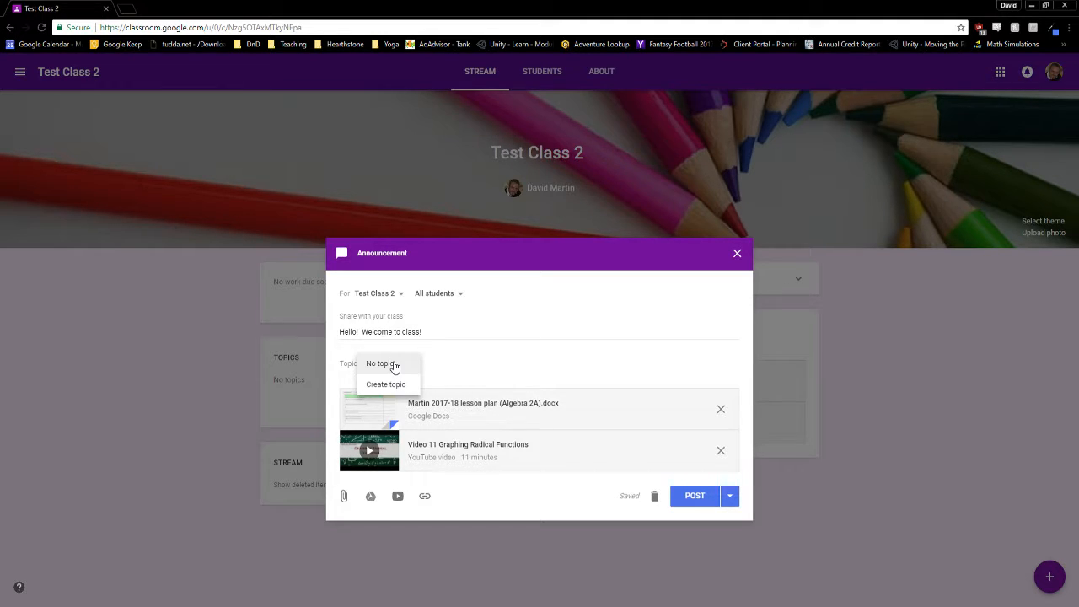
{"action": "left_click", "coordinate": [398, 383]}
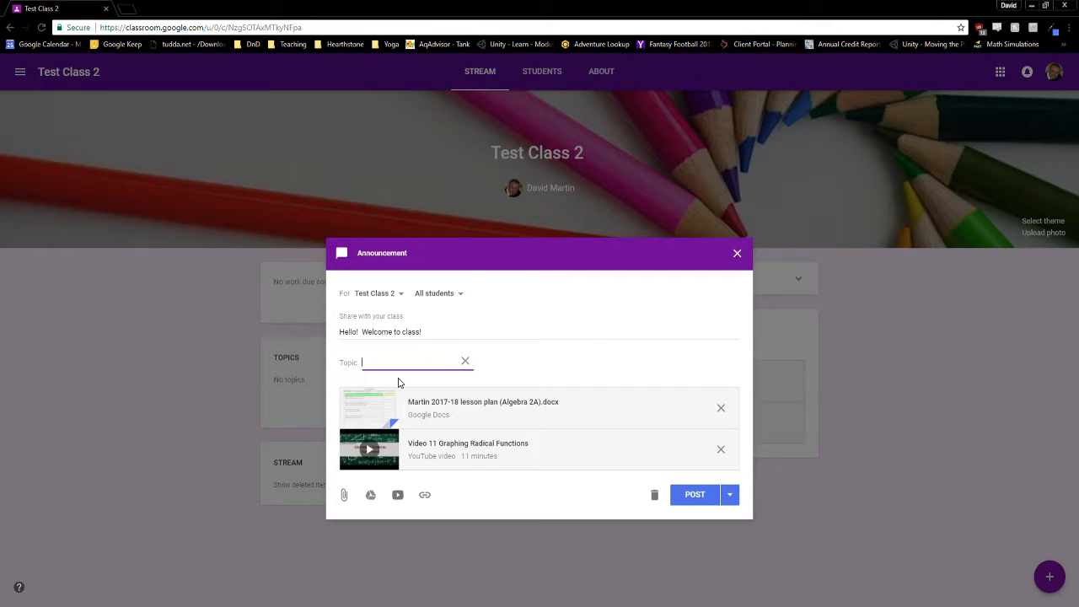
{"action": "type", "text": "Chapter 1"}
- Post the announcement immediately and view the posts filed under the Chapter 1 topic
{"action": "left_click", "coordinate": [729, 496]}
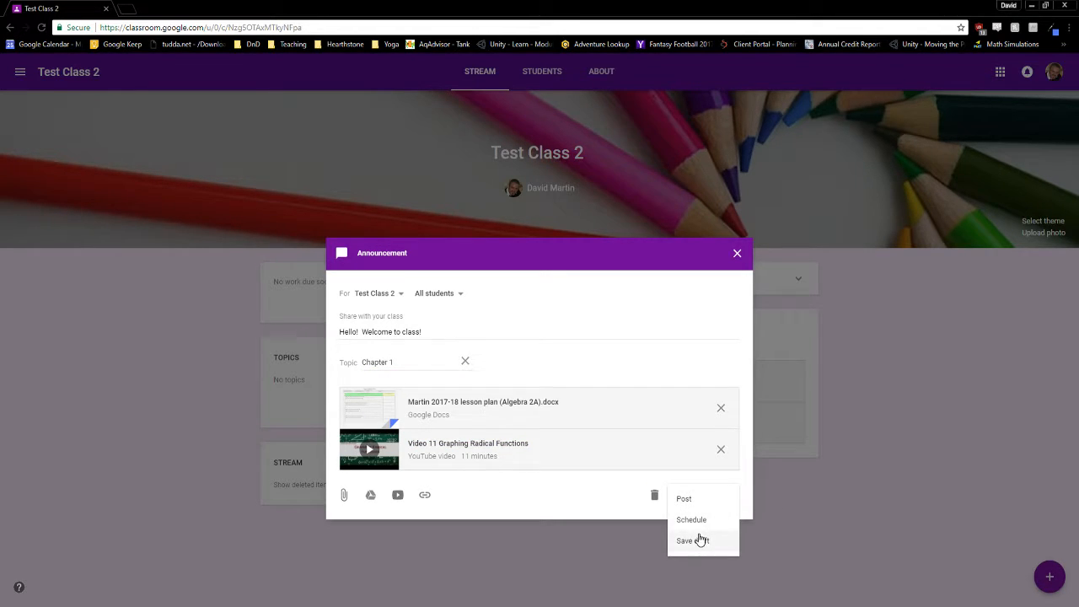
{"action": "left_click", "coordinate": [552, 509]}
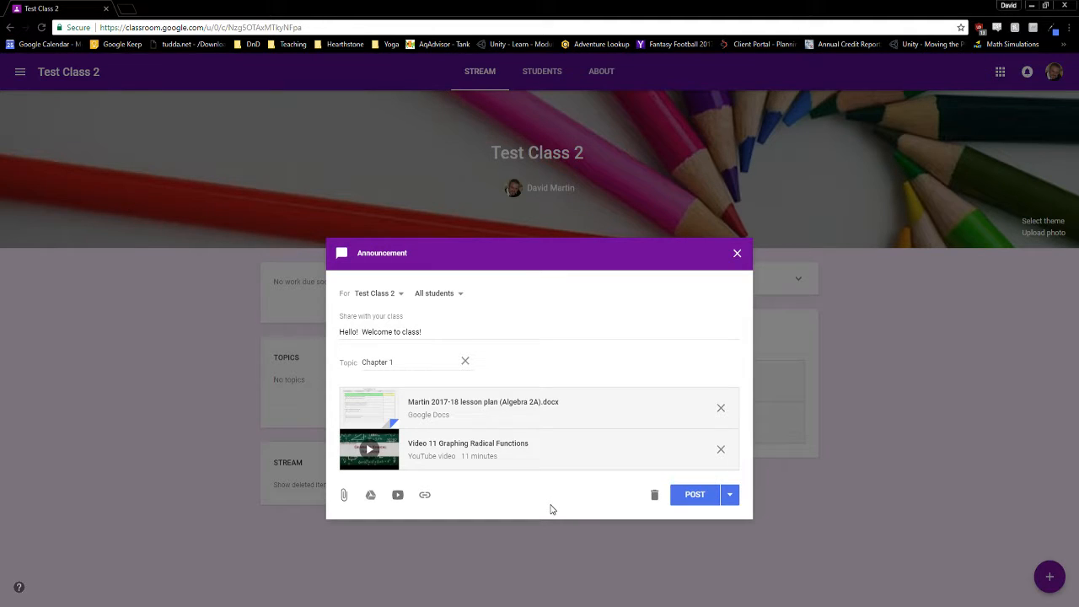
{"action": "left_click", "coordinate": [694, 497]}
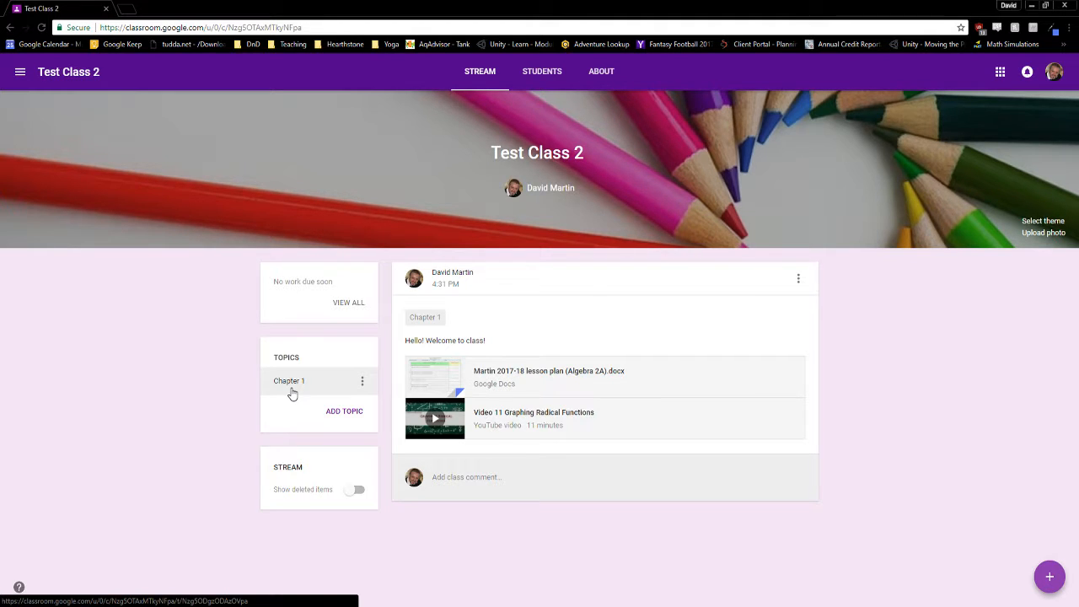
{"action": "left_click", "coordinate": [291, 393]}
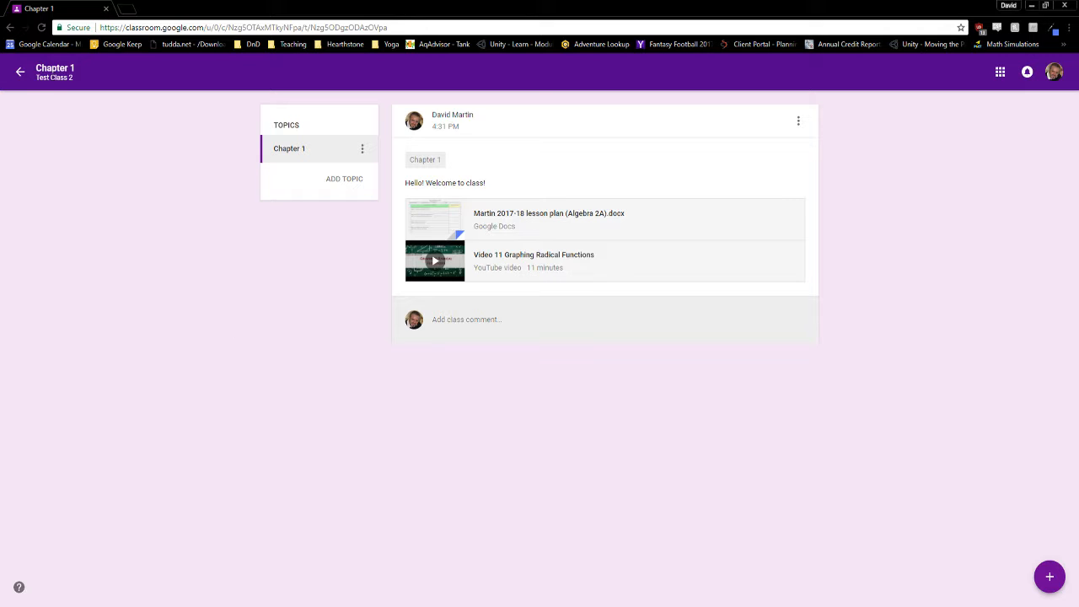
{"action": "left_click", "coordinate": [19, 72]}
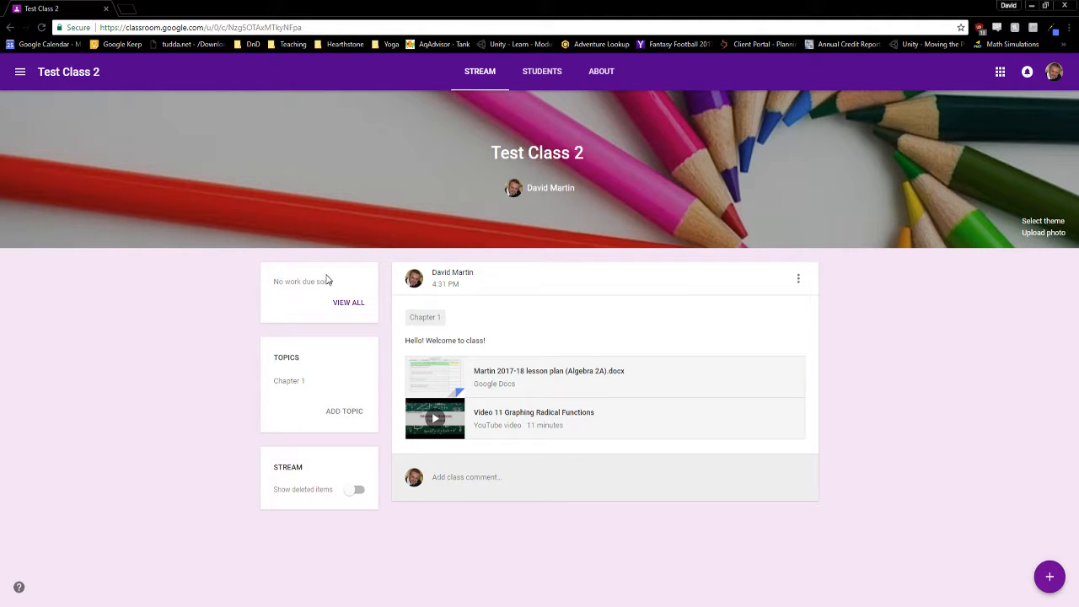
- Start an assignment titled "Homework 1" with the instructions "Do this assignment"
{"action": "mouse_move", "coordinate": [1058, 592]}
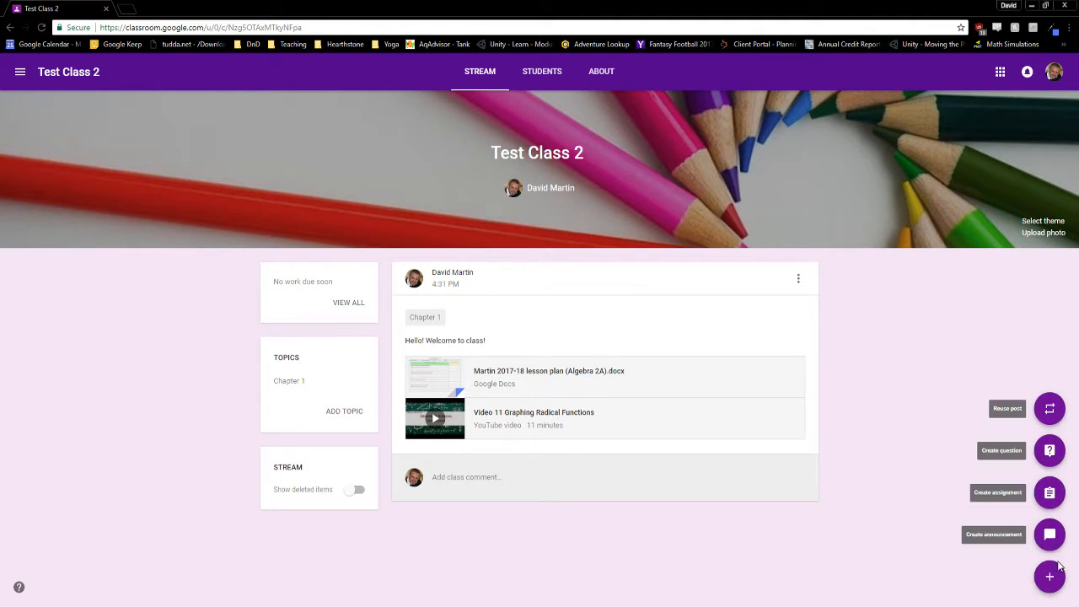
{"action": "left_click", "coordinate": [1050, 492]}
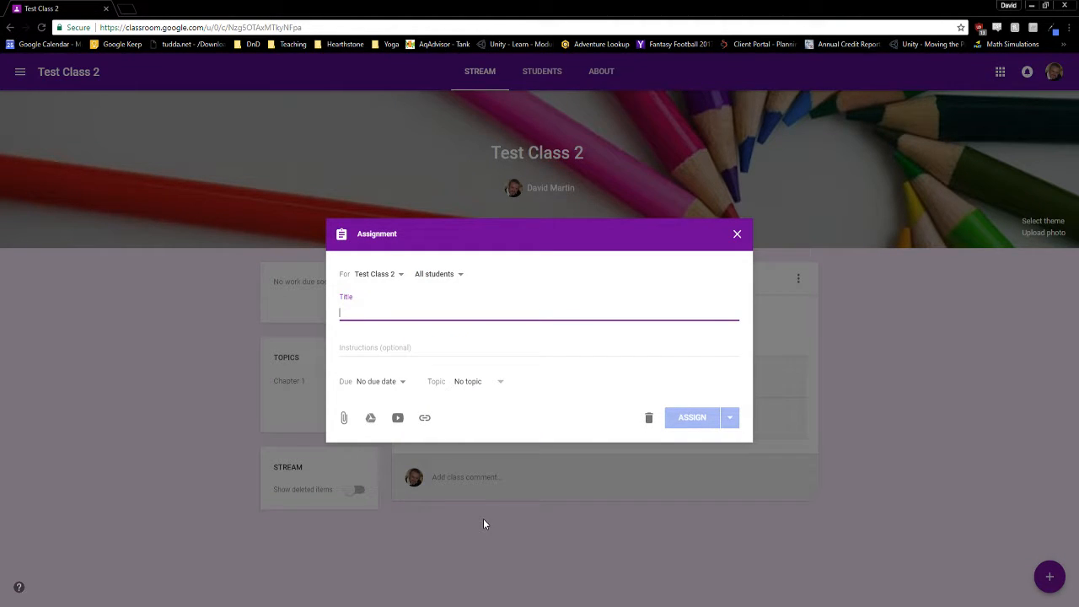
{"action": "type", "text": "Homework"}
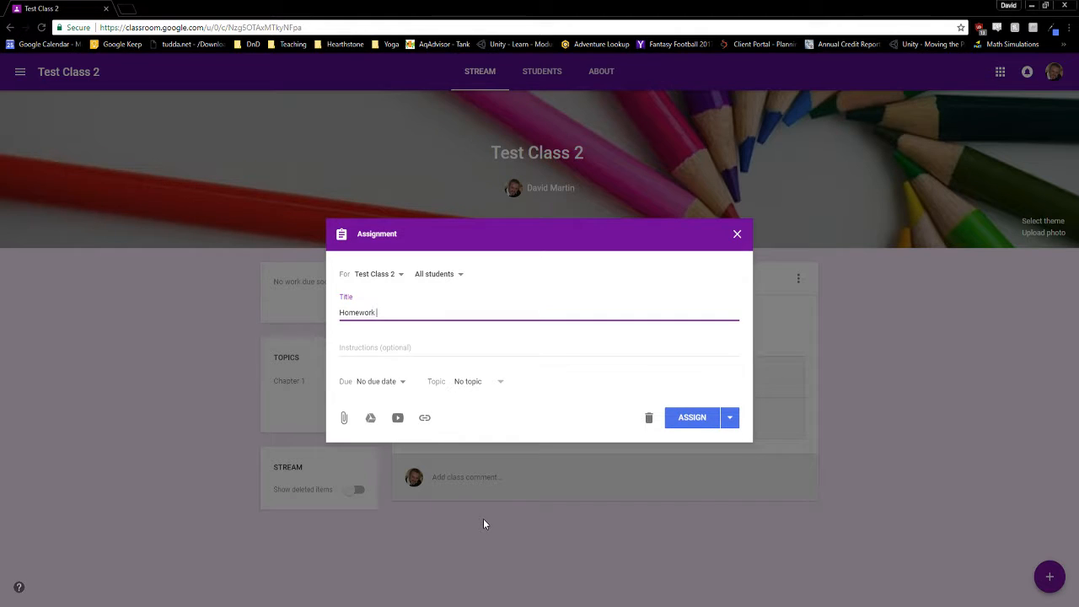
{"action": "type", "text": " !"}
{"action": "key", "text": "BackSpace"}
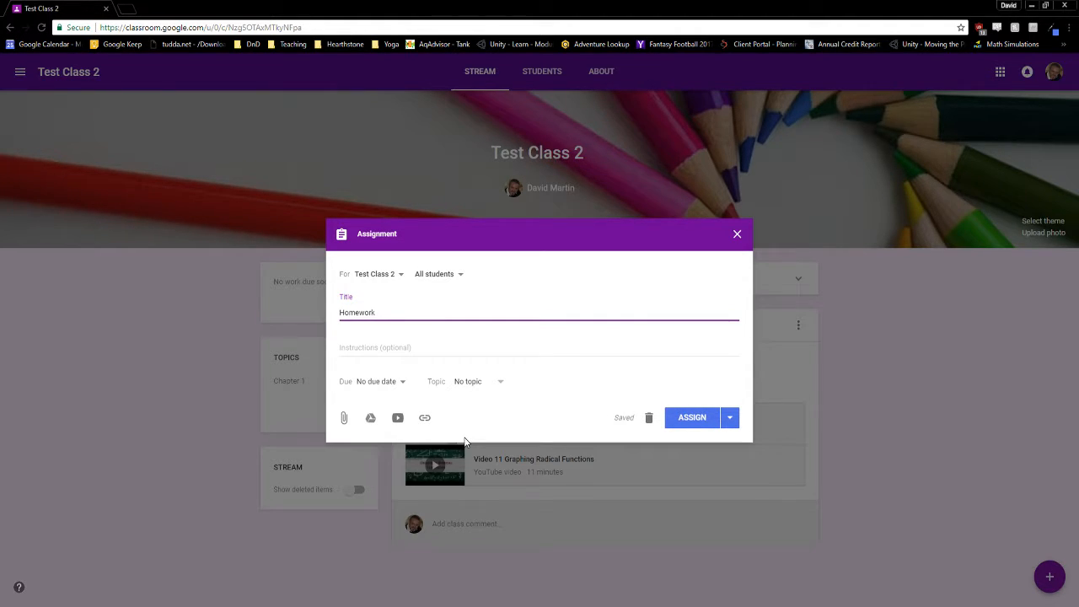
{"action": "type", "text": "1"}
{"action": "left_click", "coordinate": [477, 351]}
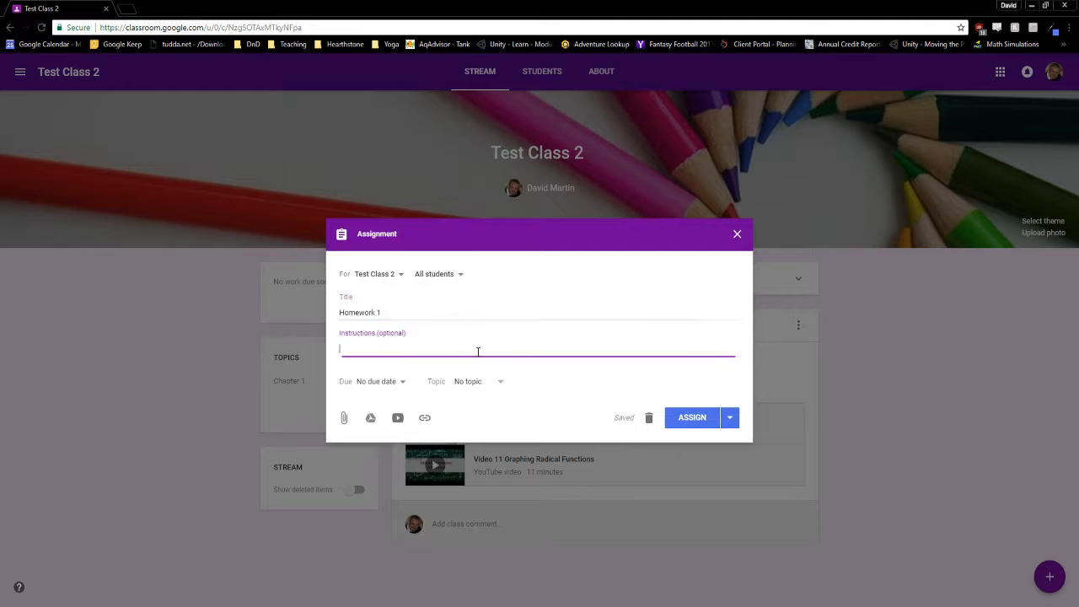
{"action": "type", "text": "Do this assignment"}
- Set the assignment's due date to Sep 27, 2017
{"action": "left_click", "coordinate": [376, 383]}
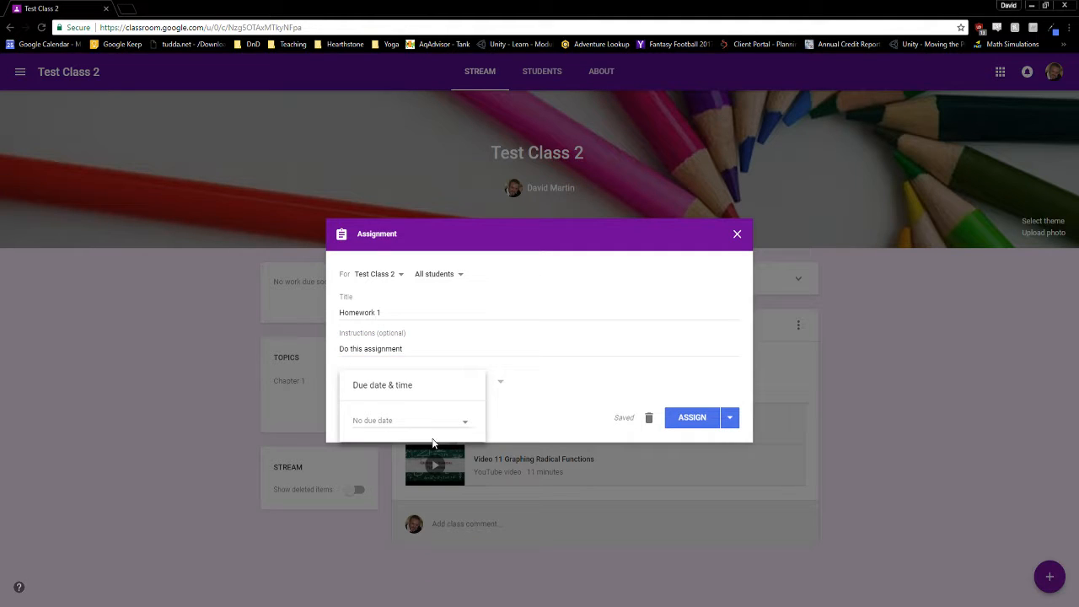
{"action": "left_click", "coordinate": [424, 424]}
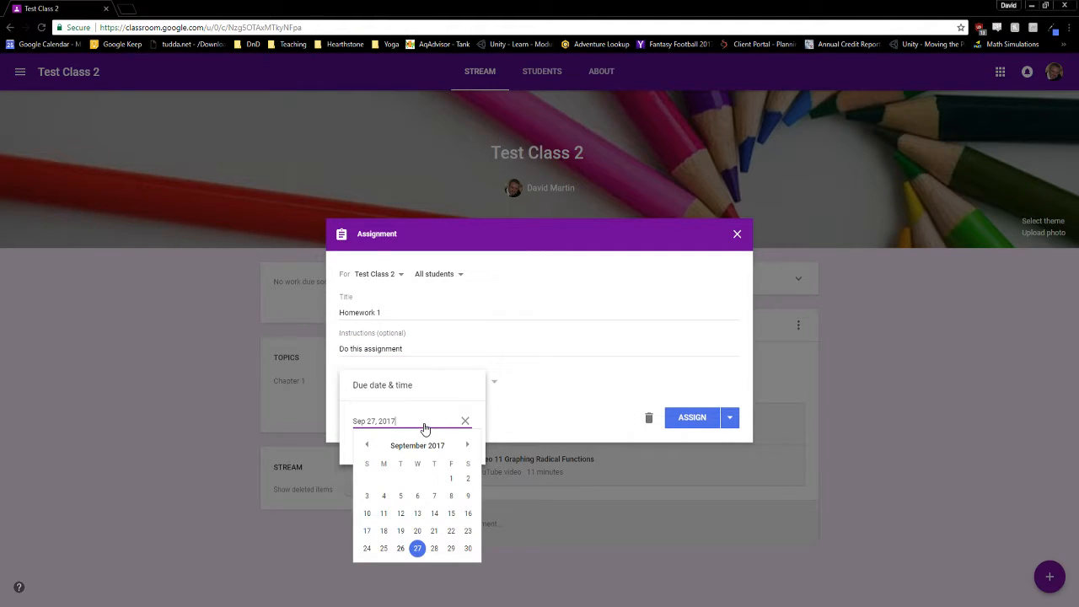
{"action": "left_click", "coordinate": [417, 548]}
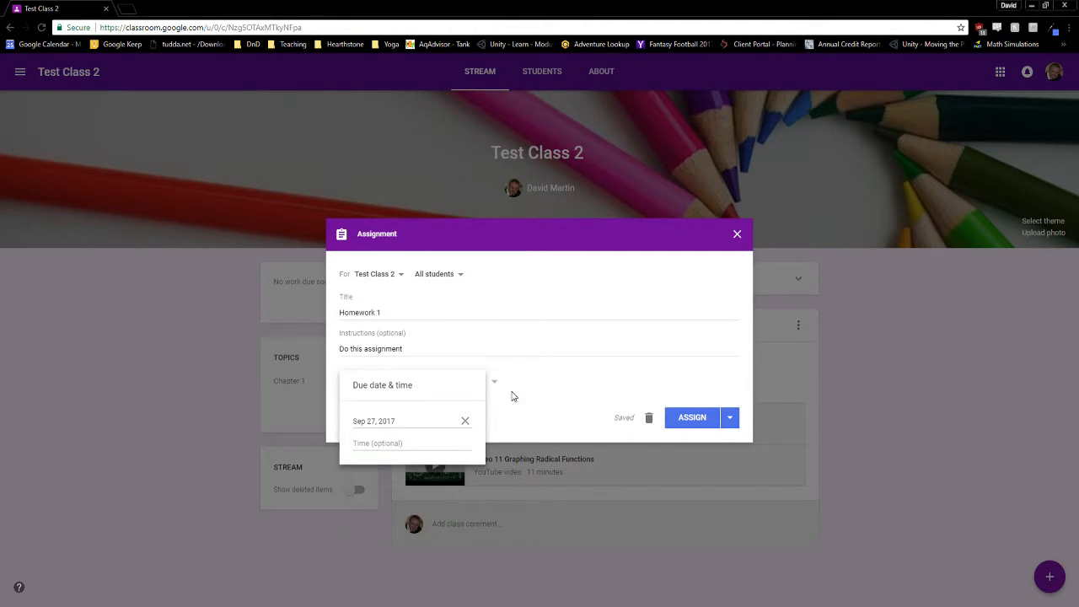
- Set the assignment's due time to 11:59 PM and file it under the Chapter 1 topic
{"action": "left_click", "coordinate": [430, 444]}
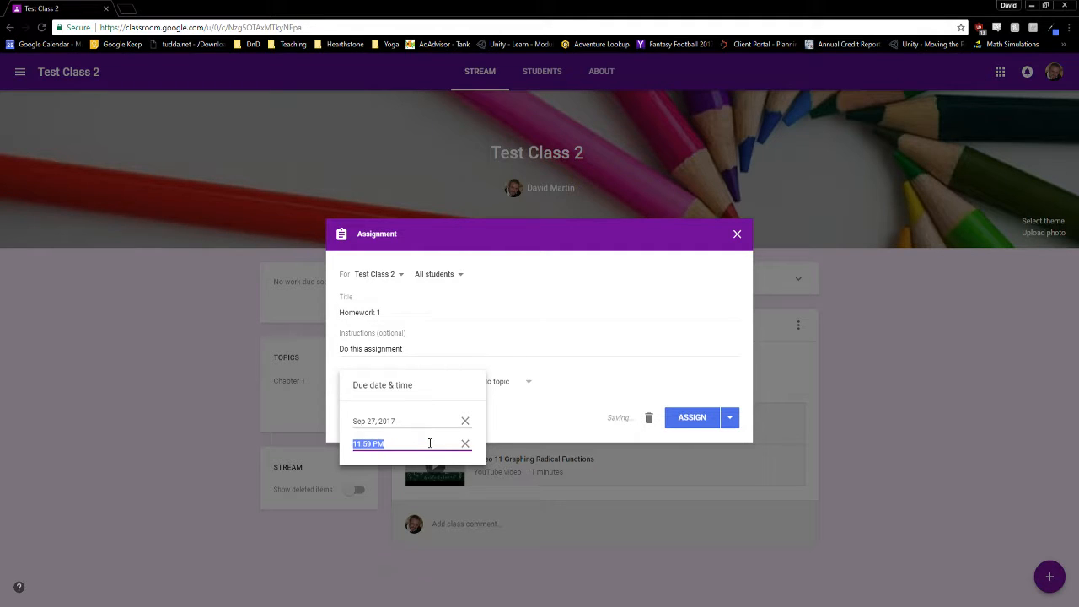
{"action": "left_click", "coordinate": [704, 381]}
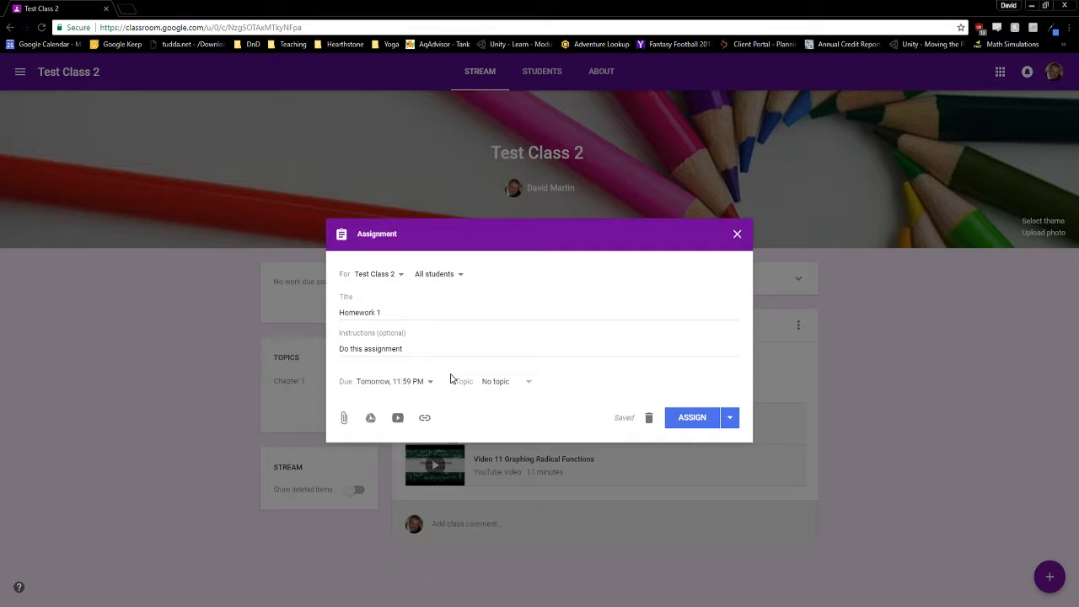
{"action": "left_click", "coordinate": [494, 384]}
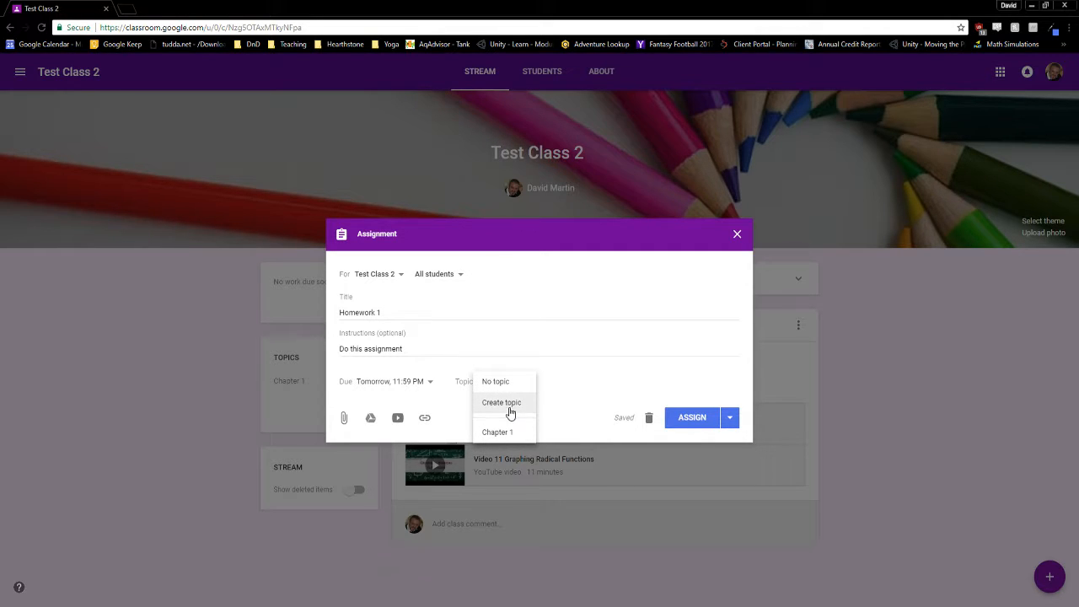
{"action": "left_click", "coordinate": [506, 433]}
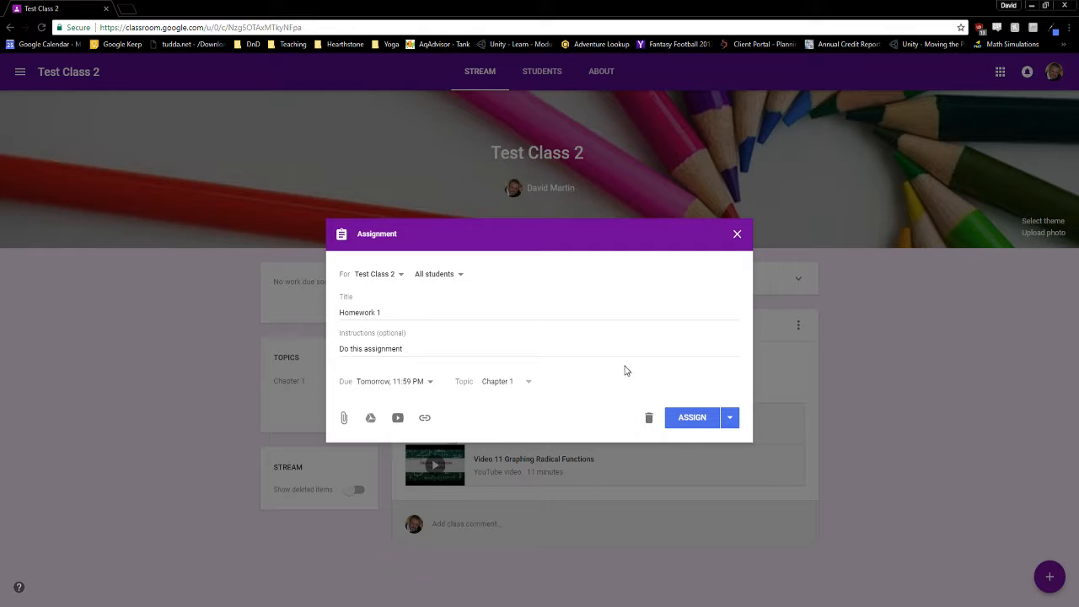
- View the URL and search options for attaching a YouTube video to the assignment, without adding one
{"action": "left_click", "coordinate": [408, 417]}
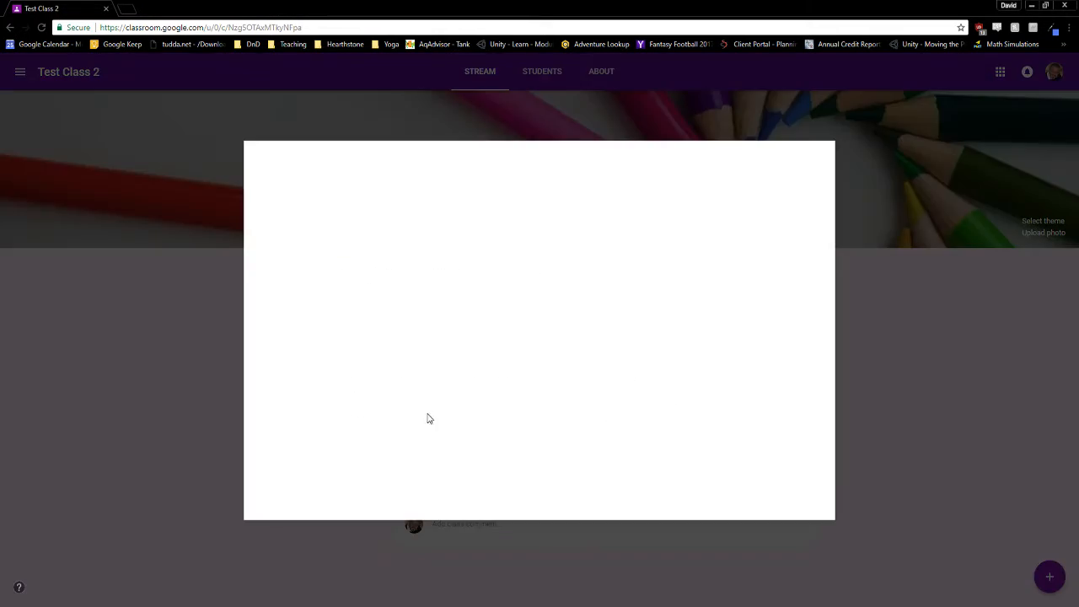
{"action": "left_click", "coordinate": [340, 195]}
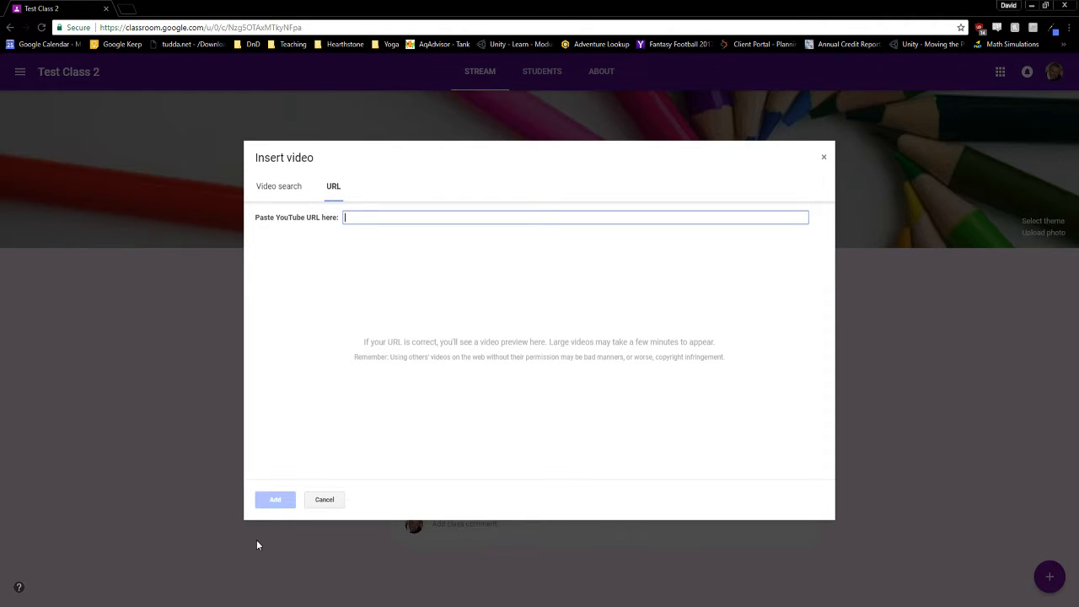
{"action": "left_click", "coordinate": [279, 186]}
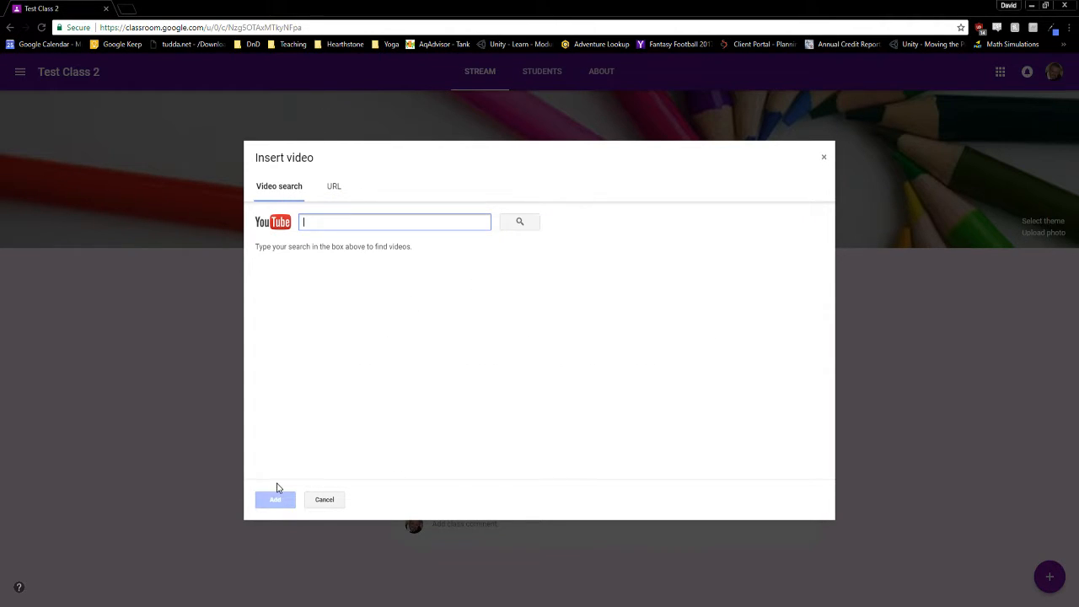
{"action": "left_click", "coordinate": [325, 502]}
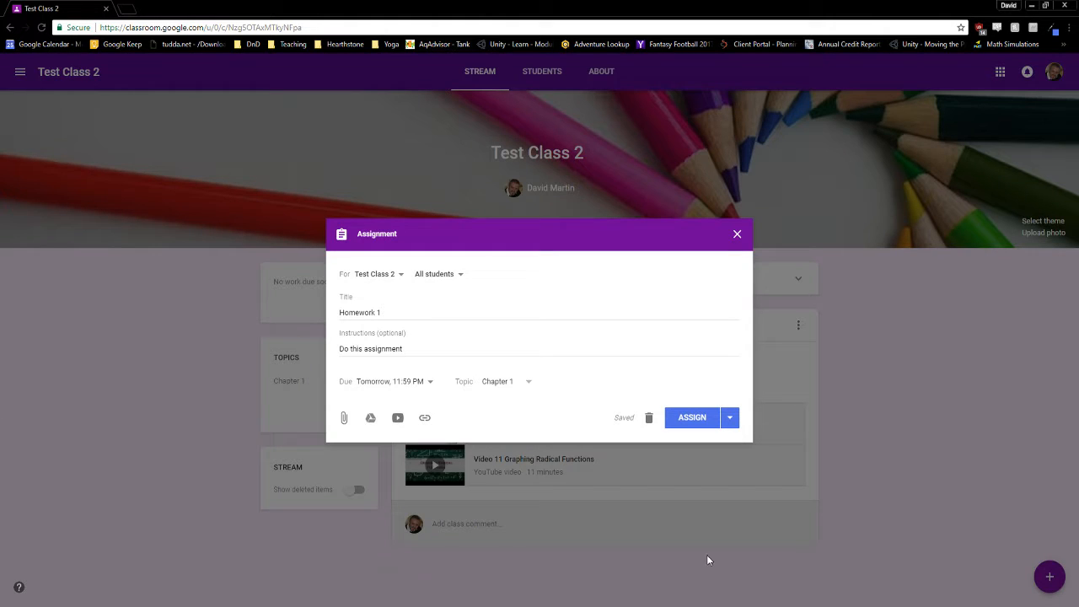
- Assign Homework 1 to all students, and reopen the posted assignment for editing and save it
{"action": "left_click", "coordinate": [736, 422]}
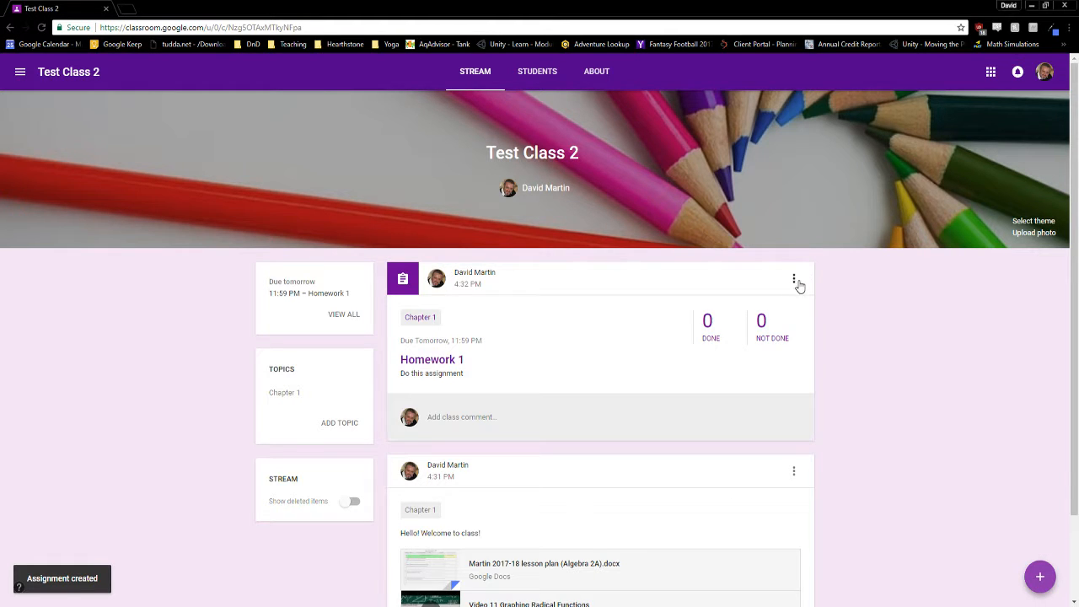
{"action": "scroll", "coordinate": [945, 413], "scroll_direction": "down", "scroll_amount": 1}
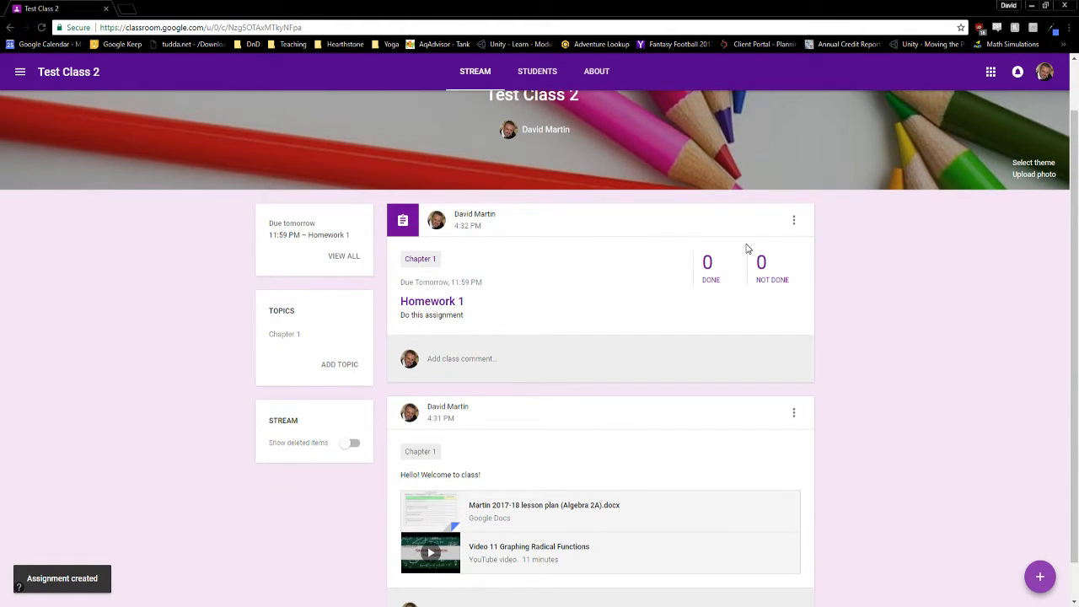
{"action": "left_click", "coordinate": [793, 222]}
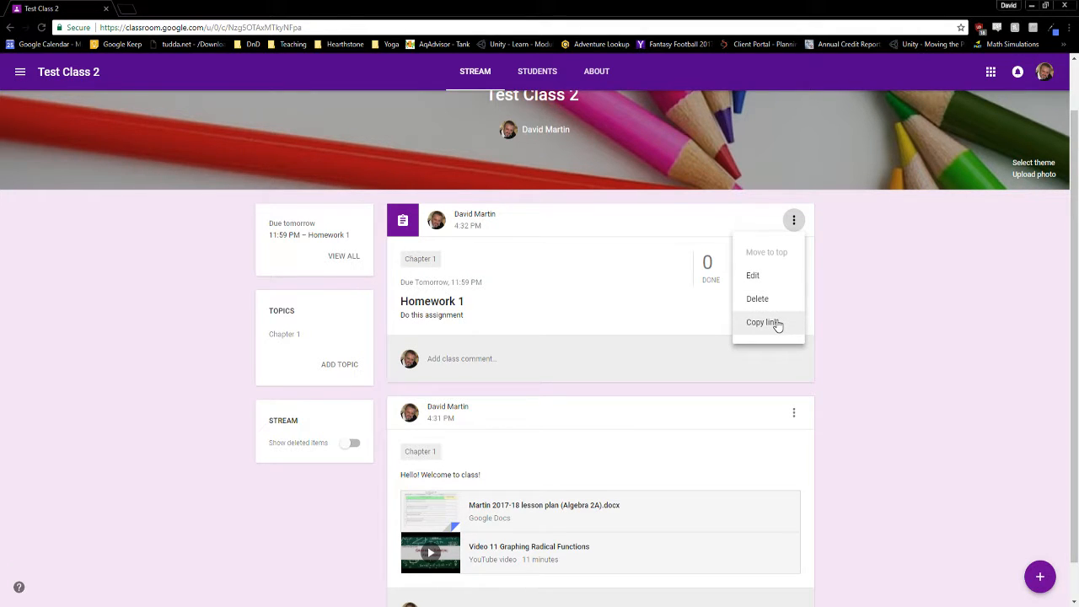
{"action": "left_click", "coordinate": [773, 278]}
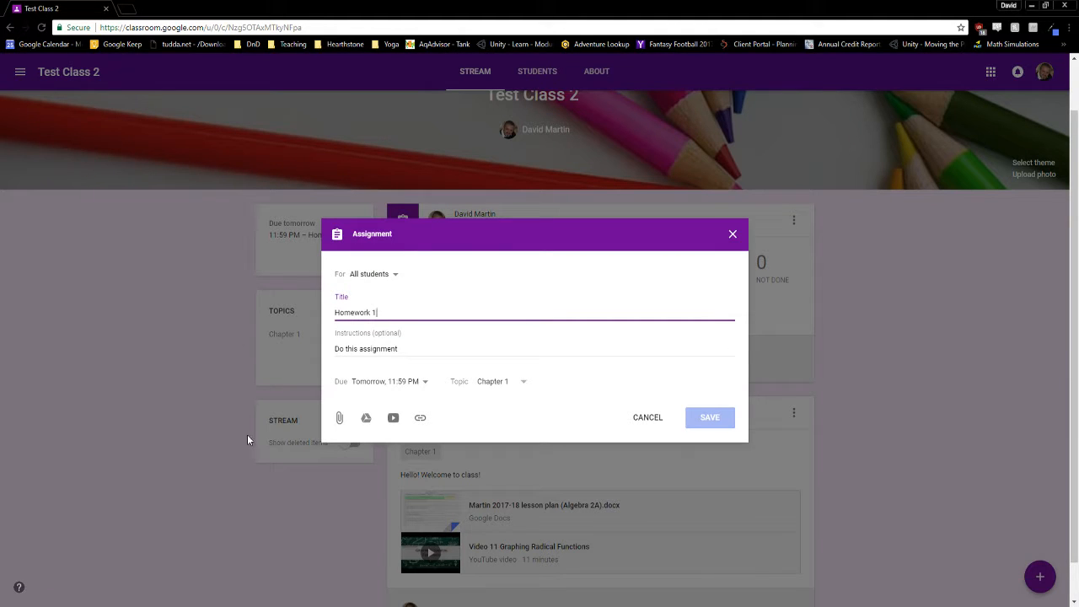
{"action": "left_click", "coordinate": [515, 354]}
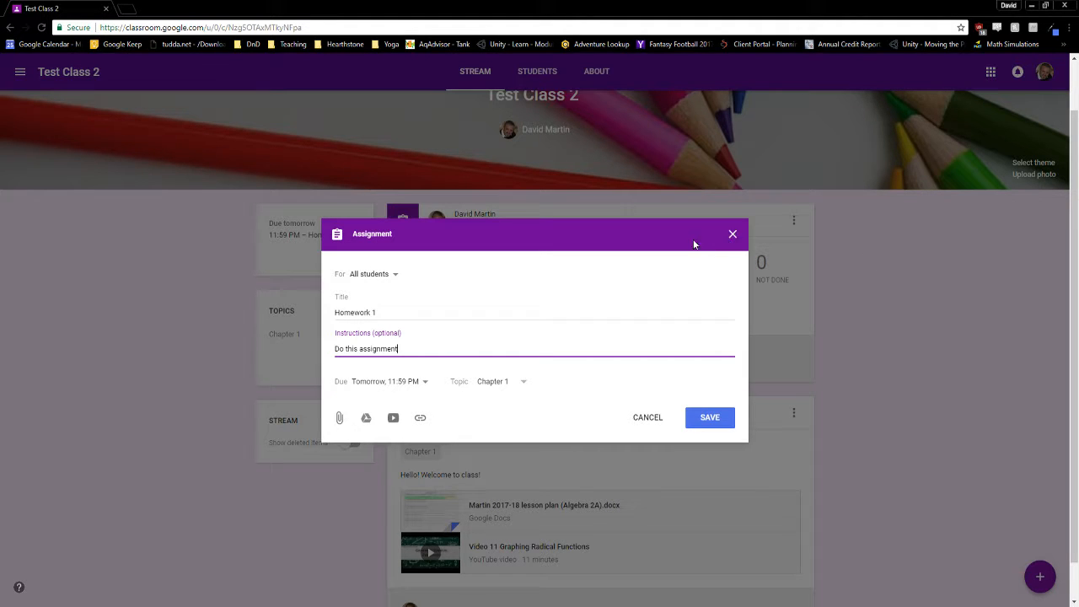
{"action": "left_click", "coordinate": [717, 419]}
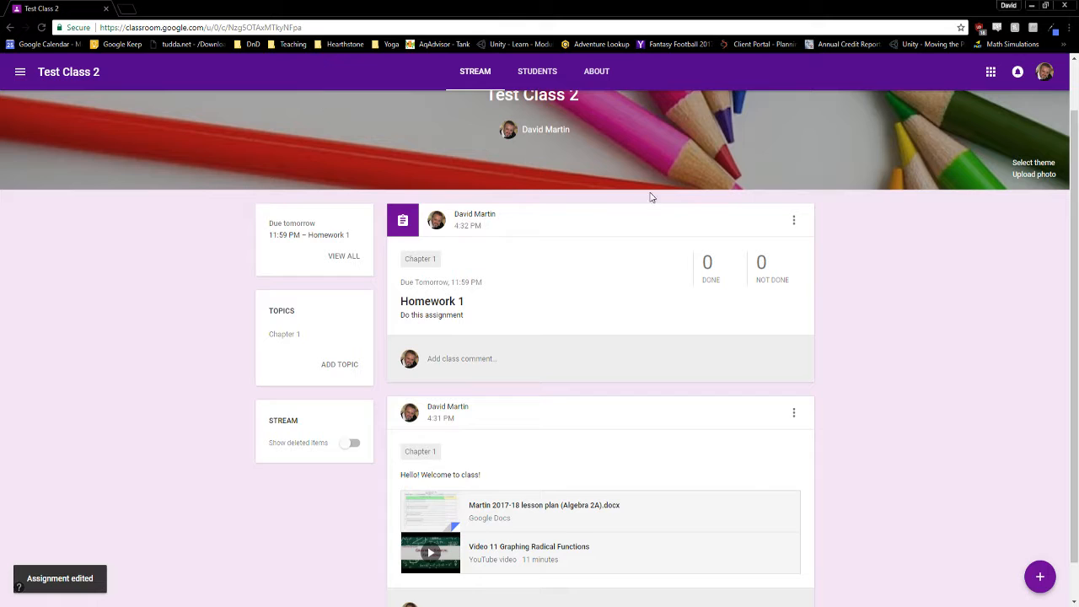
- View the class's student page and return to the stream
{"action": "scroll", "coordinate": [842, 321], "scroll_direction": "down", "scroll_amount": 1}
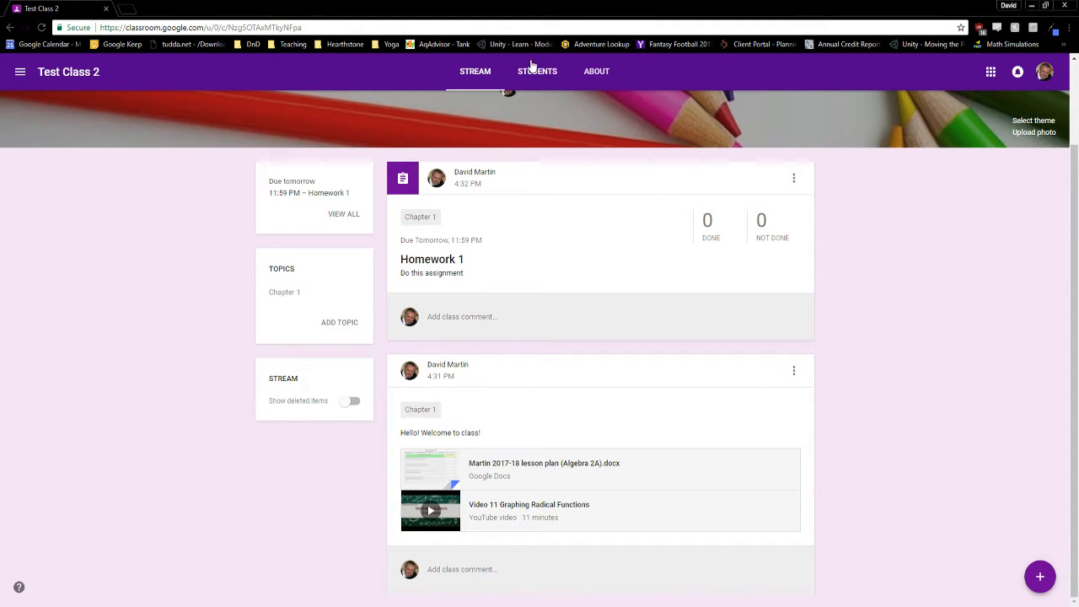
{"action": "left_click", "coordinate": [532, 71]}
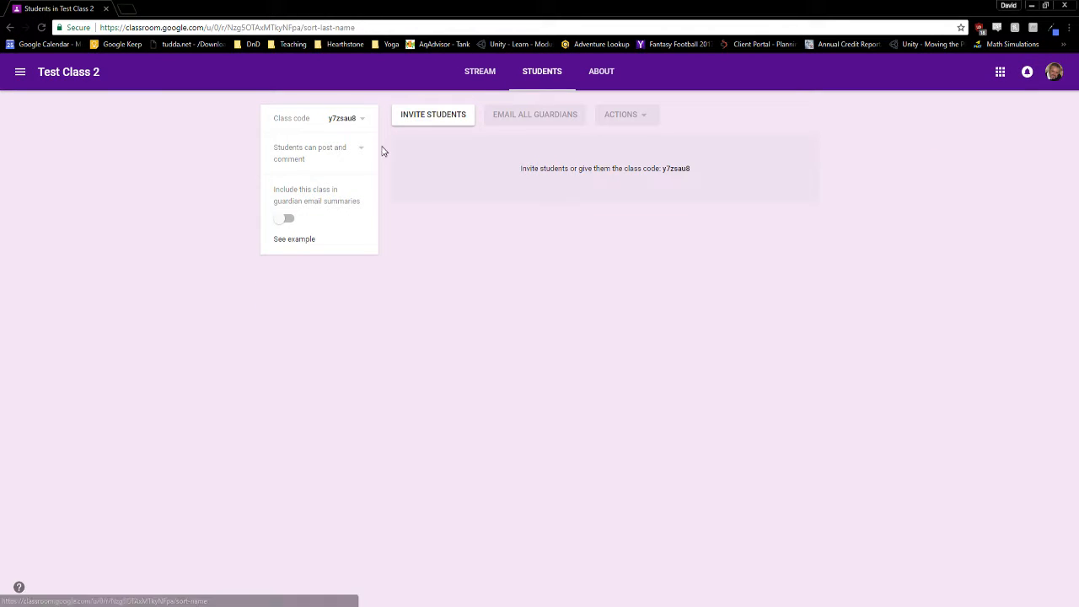
{"action": "left_click", "coordinate": [468, 68]}
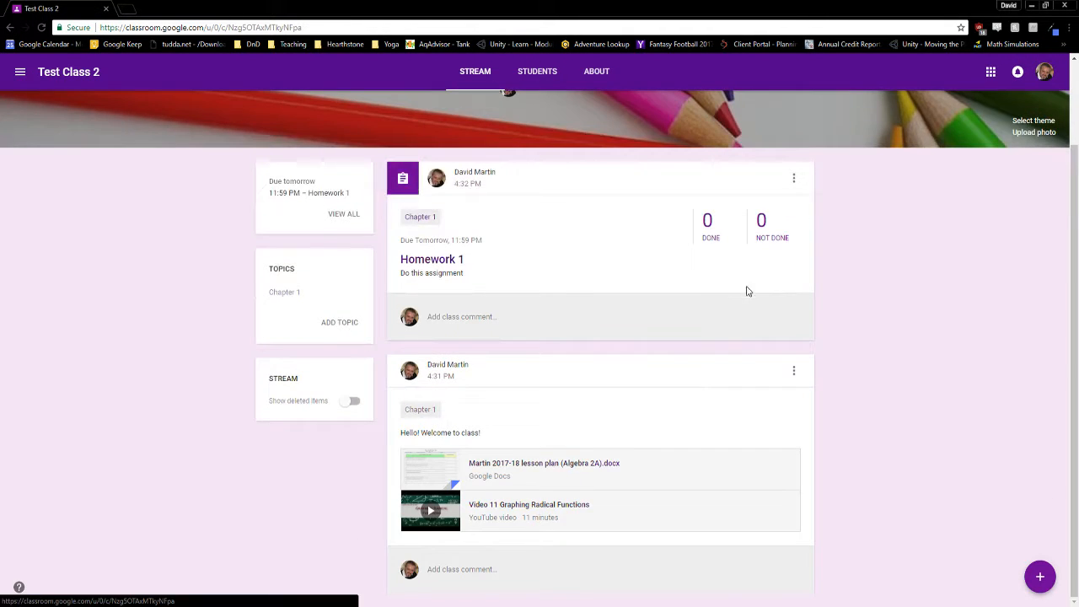
- Open the student work for Homework 1 and examine its done and not done counts, sorting choices and status filter
{"action": "left_click", "coordinate": [713, 230]}
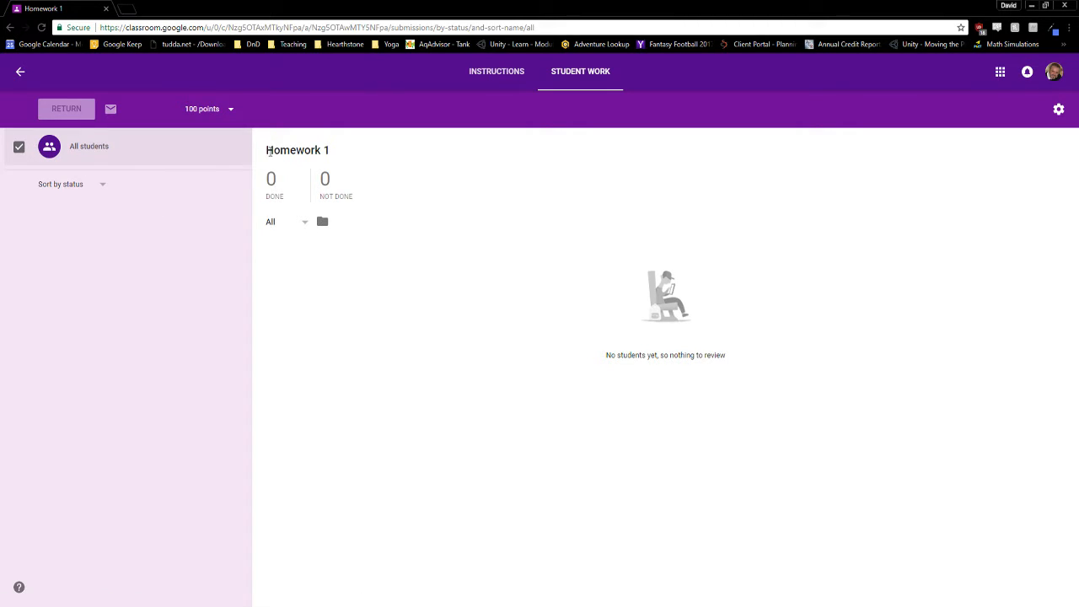
{"action": "left_click_drag", "start_coordinate": [268, 150], "coordinate": [338, 154]}
{"action": "left_click", "coordinate": [484, 313]}
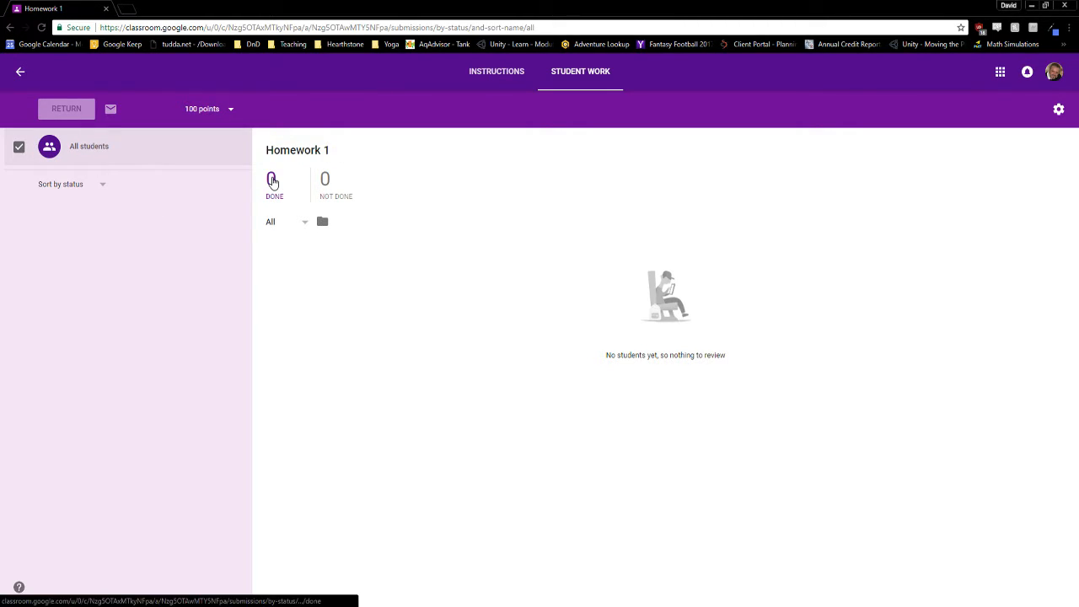
{"action": "left_click", "coordinate": [335, 187]}
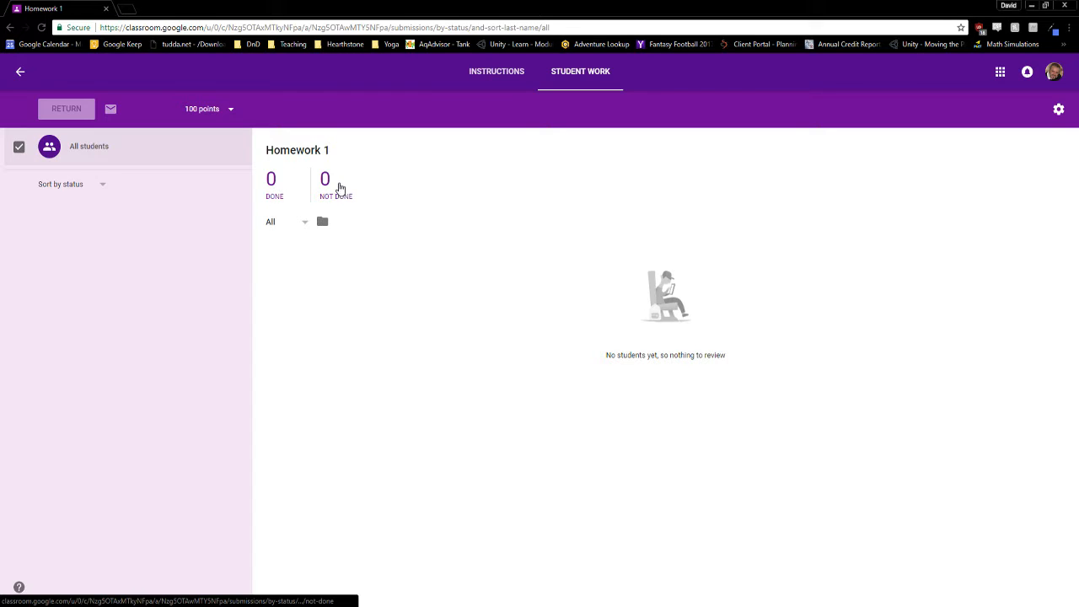
{"action": "left_click", "coordinate": [94, 186]}
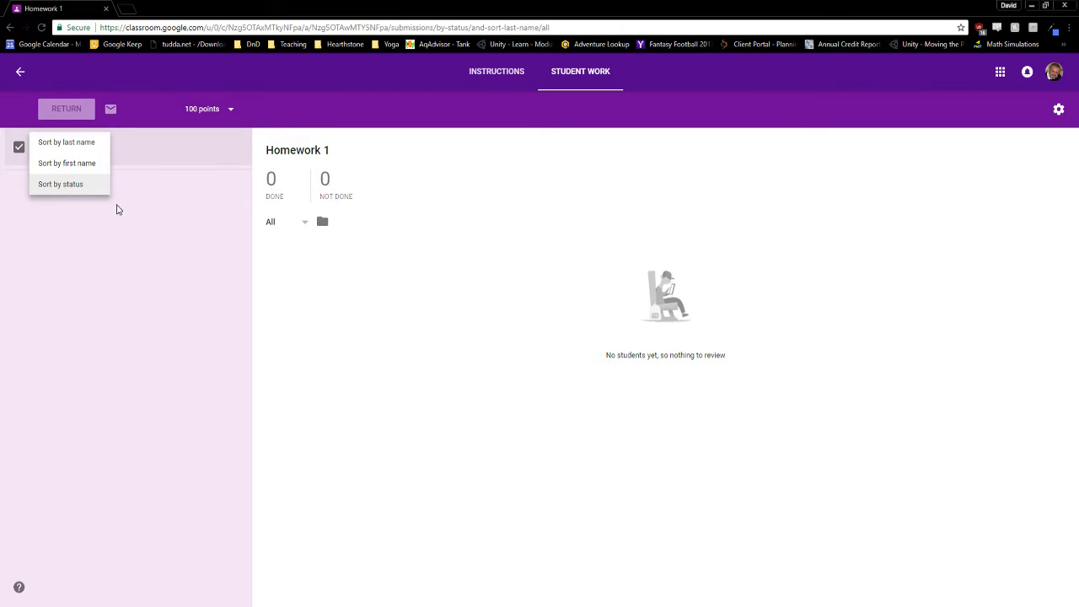
{"action": "left_click", "coordinate": [139, 259]}
{"action": "left_click", "coordinate": [288, 221]}
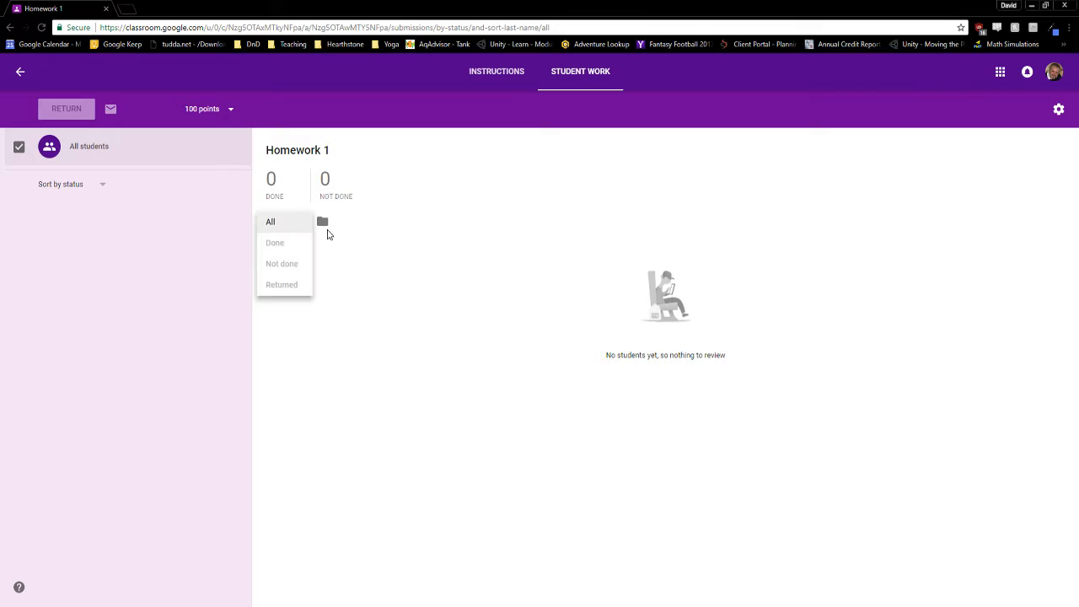
{"action": "left_click", "coordinate": [368, 253]}
{"action": "left_click", "coordinate": [270, 223]}
{"action": "left_click", "coordinate": [492, 224]}
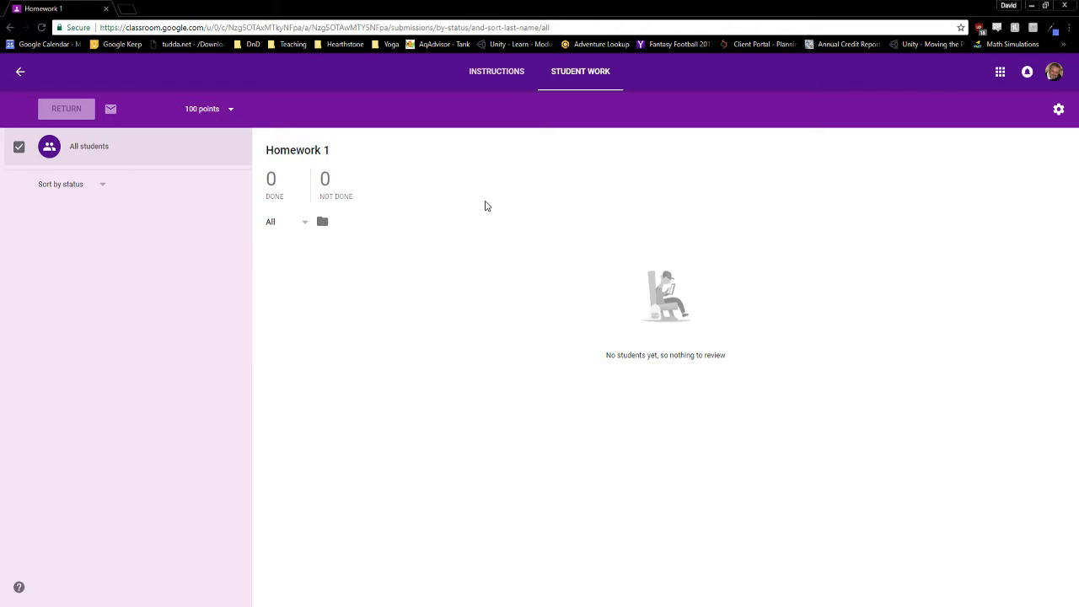
- Update the point value of Homework 1 to 10 points and return to the class stream
{"action": "left_click", "coordinate": [185, 111]}
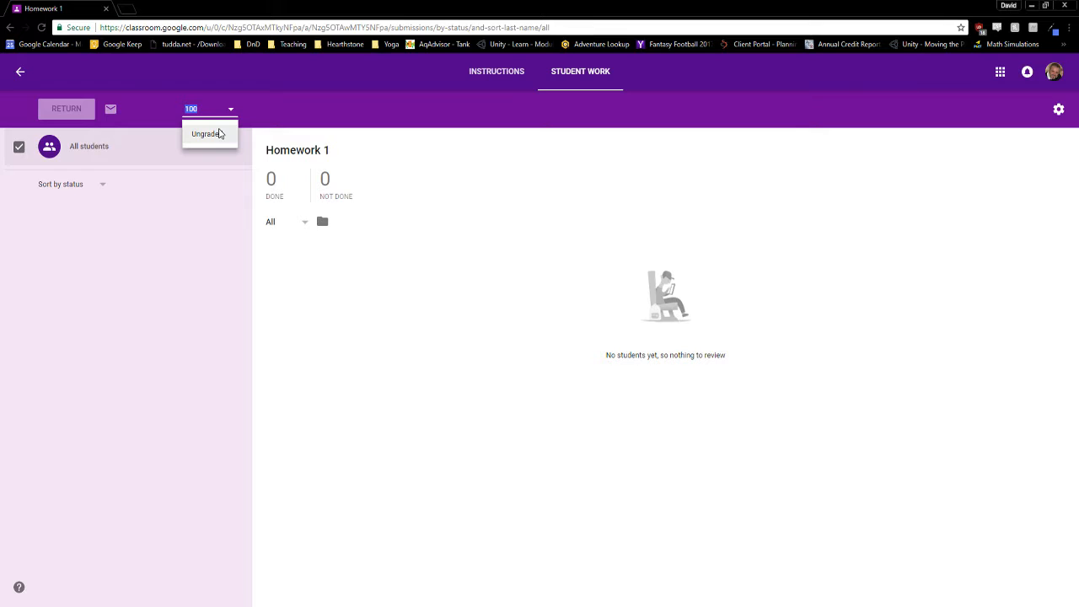
{"action": "type", "text": "10"}
{"action": "key", "text": "Return"}
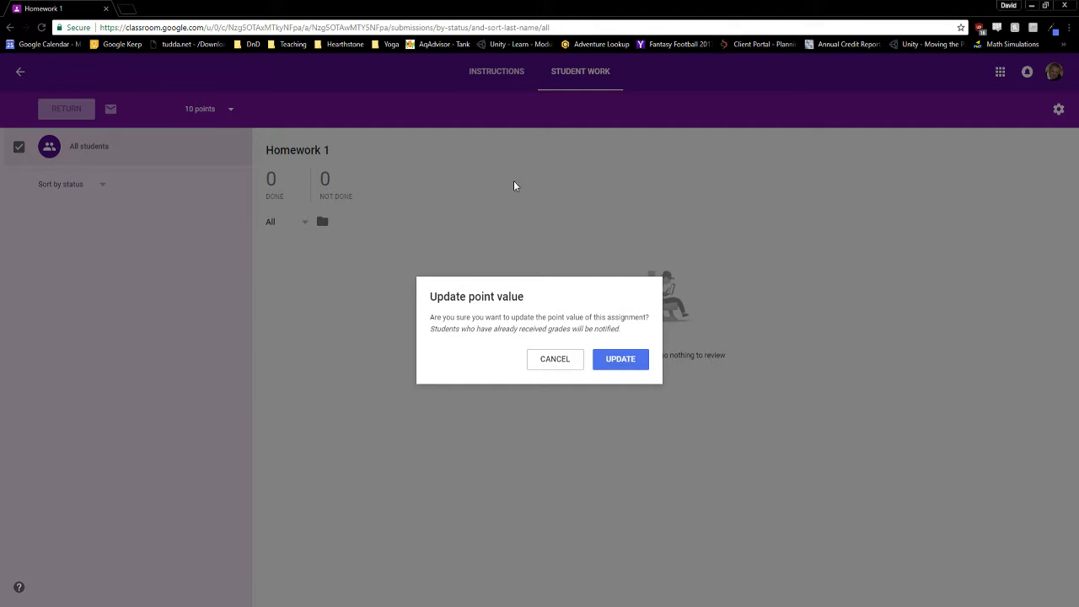
{"action": "left_click", "coordinate": [615, 358]}
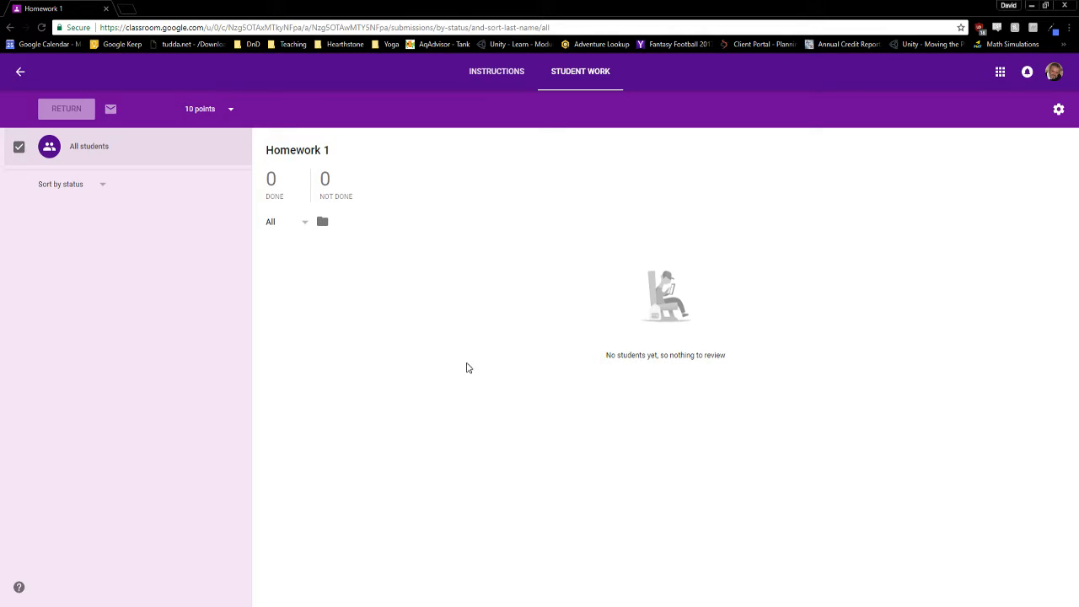
{"action": "left_click", "coordinate": [20, 71]}
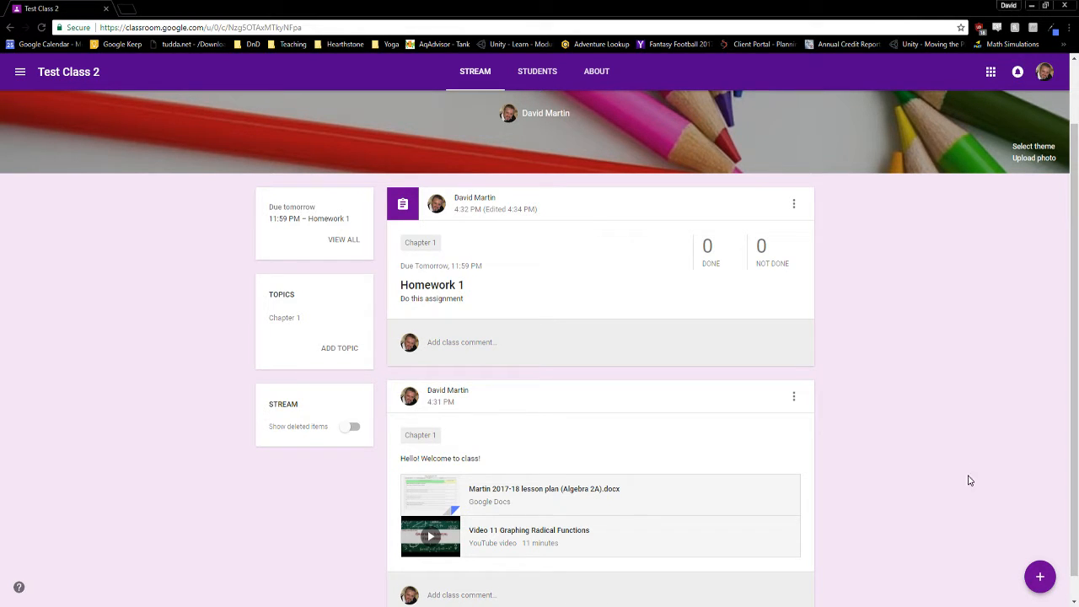
- Examine a new question's fields, answer types and video attachment option, and close it without posting
{"action": "left_click", "coordinate": [1040, 586]}
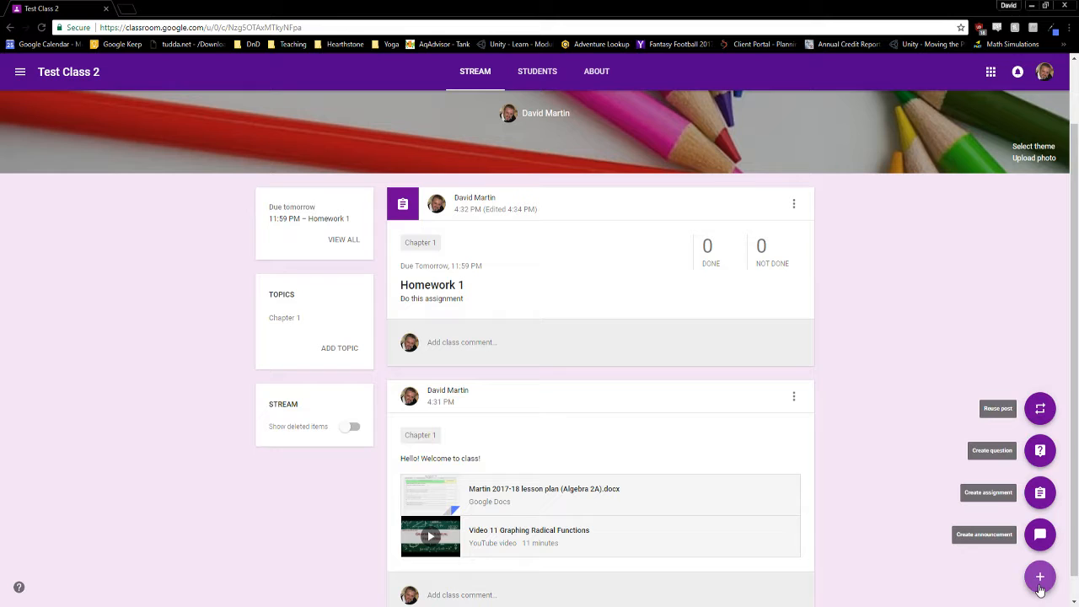
{"action": "left_click", "coordinate": [1039, 451]}
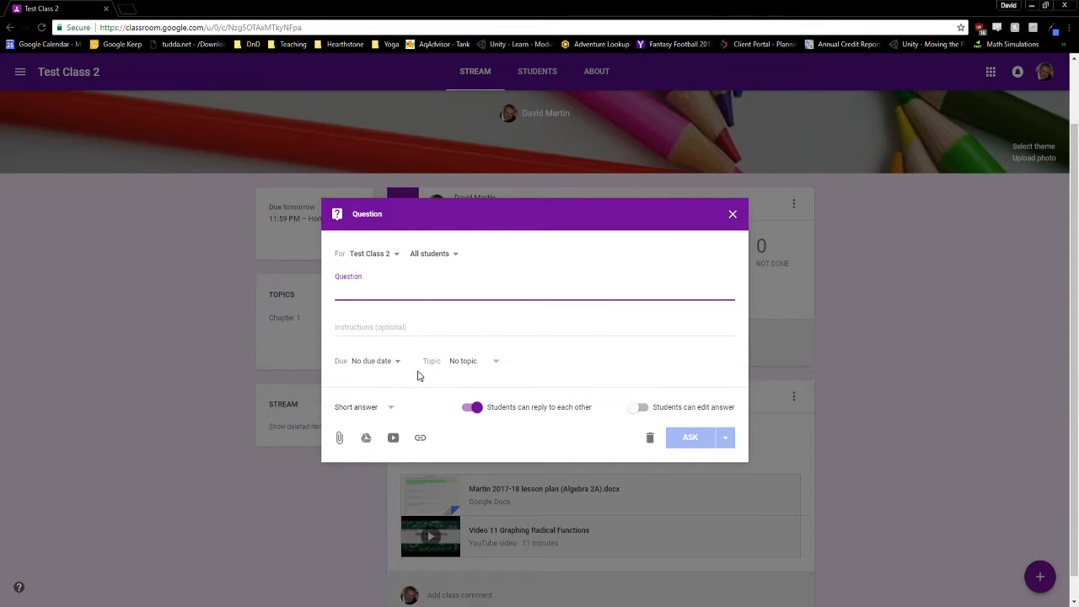
{"action": "left_click", "coordinate": [381, 325]}
{"action": "left_click", "coordinate": [389, 409]}
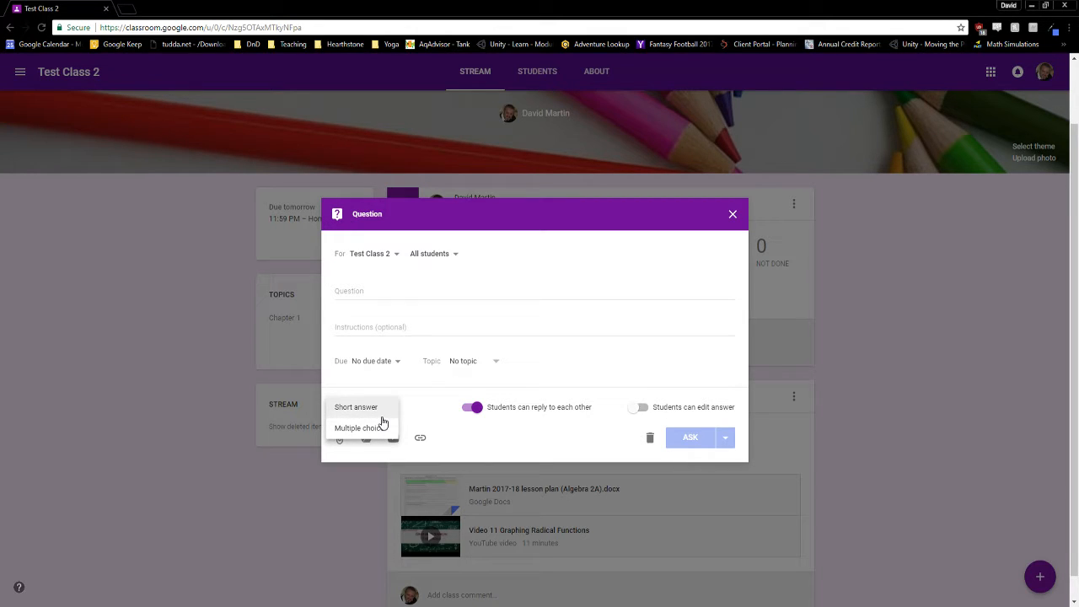
{"action": "left_click", "coordinate": [80, 404]}
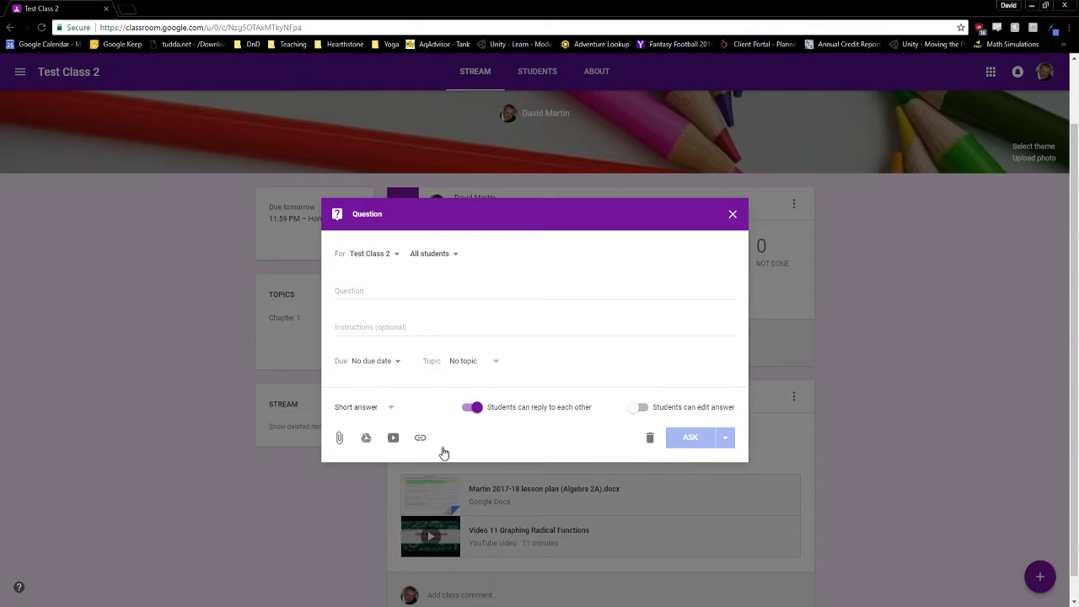
{"action": "left_click", "coordinate": [390, 439]}
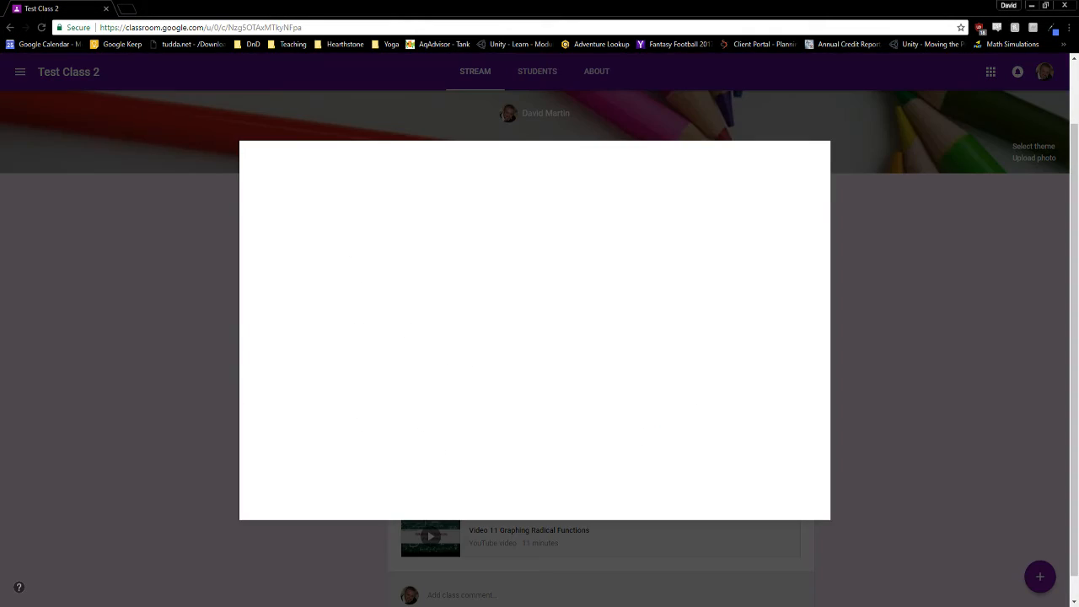
{"action": "left_click", "coordinate": [319, 499]}
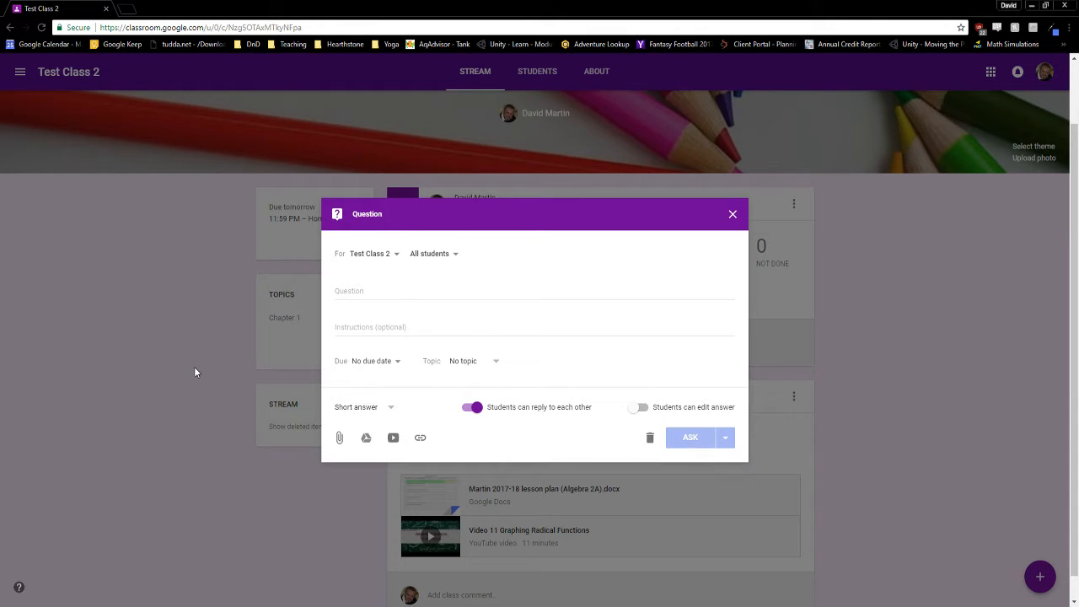
{"action": "left_click", "coordinate": [732, 215]}
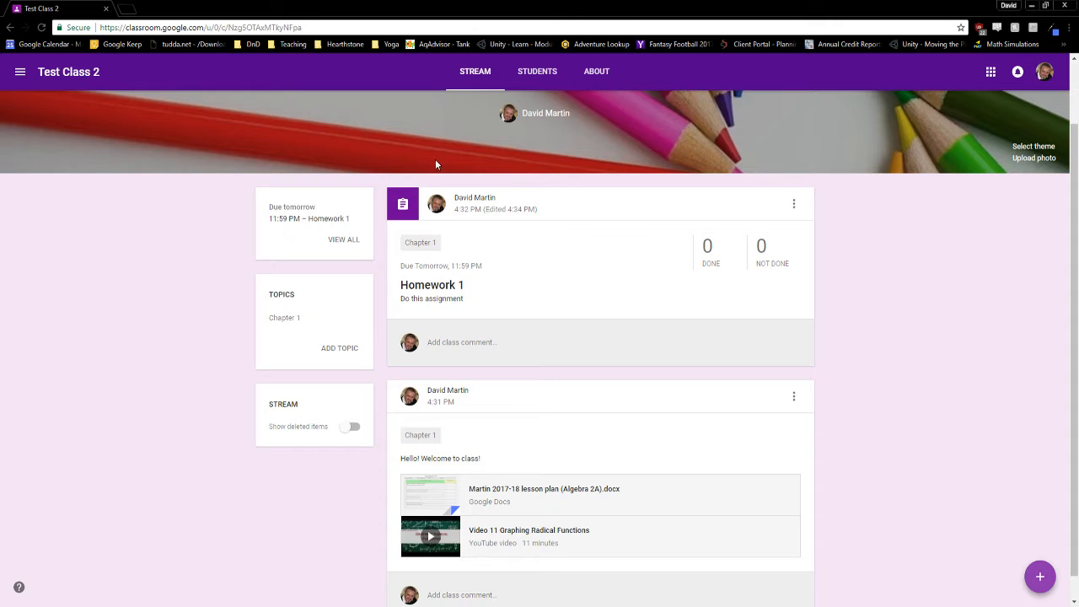
- Open the About page of Test Class 2
{"action": "left_click", "coordinate": [596, 72]}
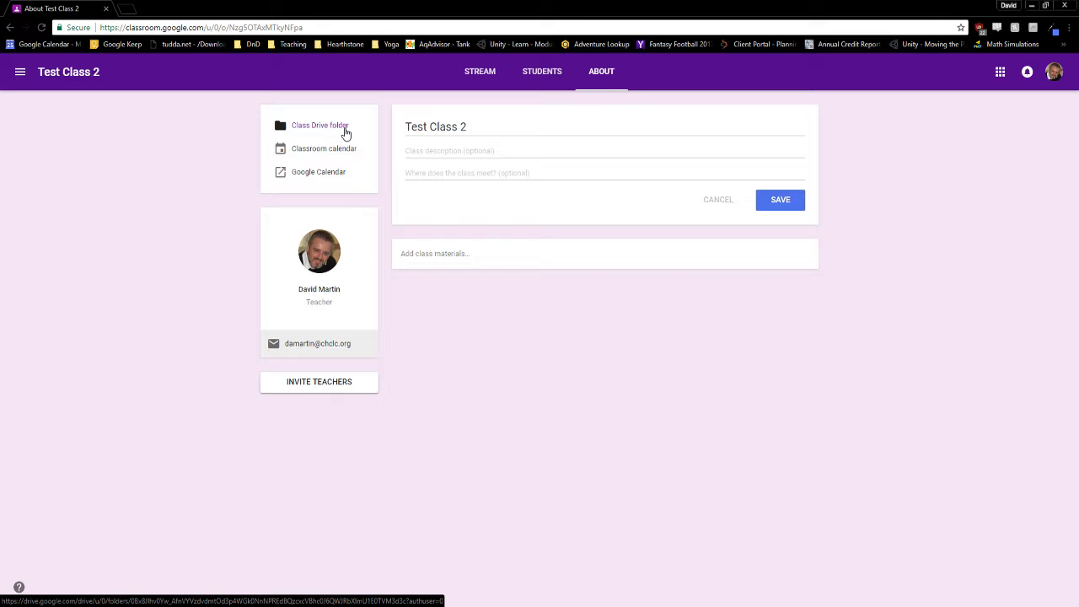
- Open the Classroom calendar from the About page and switch it from Test Class 2 to Flipping the Classroom
{"action": "left_click", "coordinate": [346, 156]}
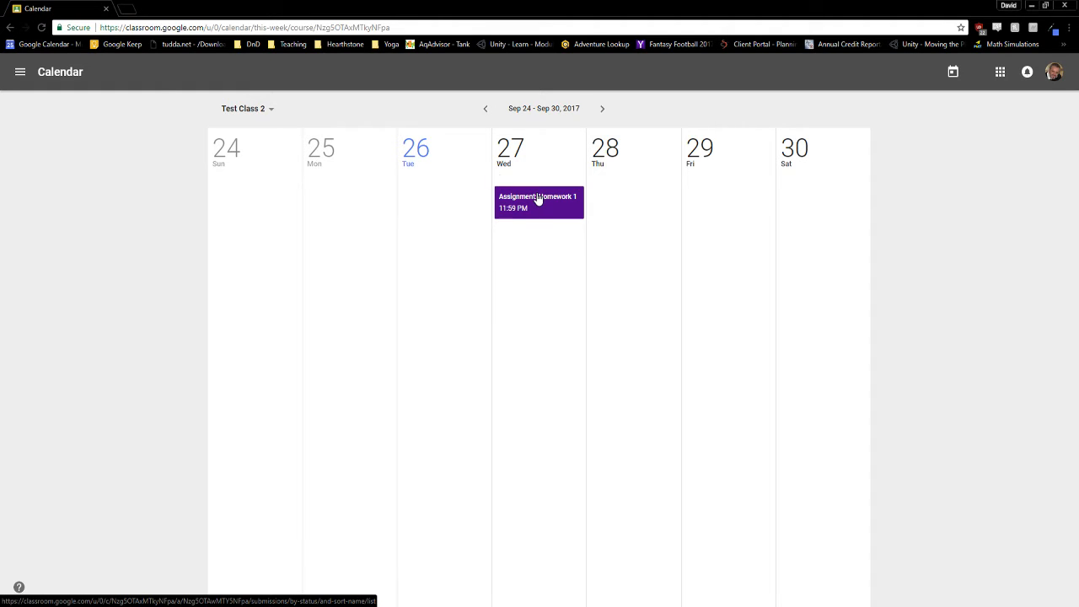
{"action": "left_click", "coordinate": [260, 116]}
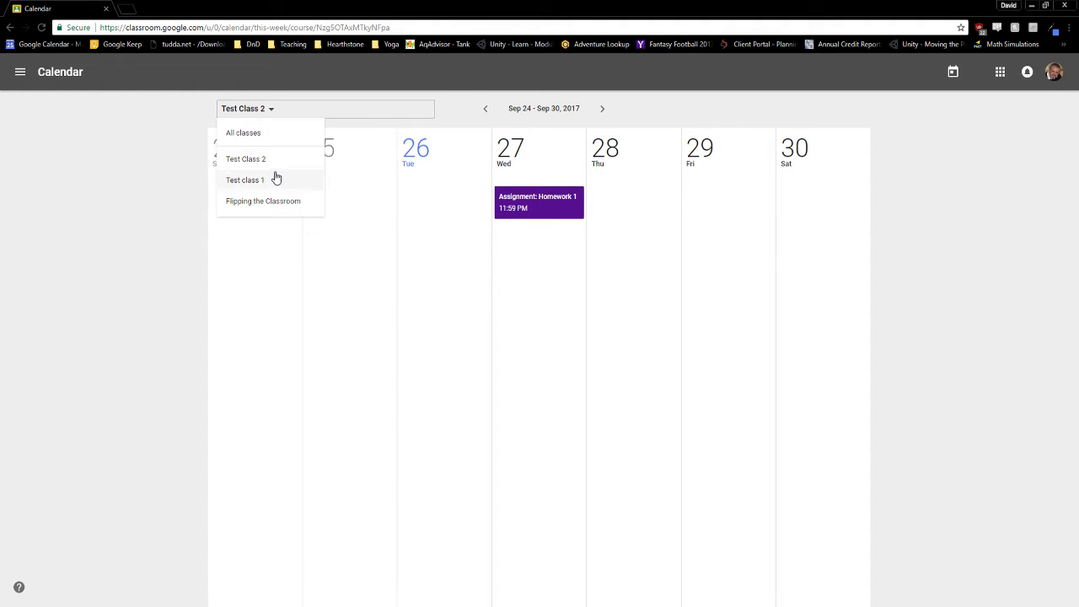
{"action": "left_click", "coordinate": [281, 201]}
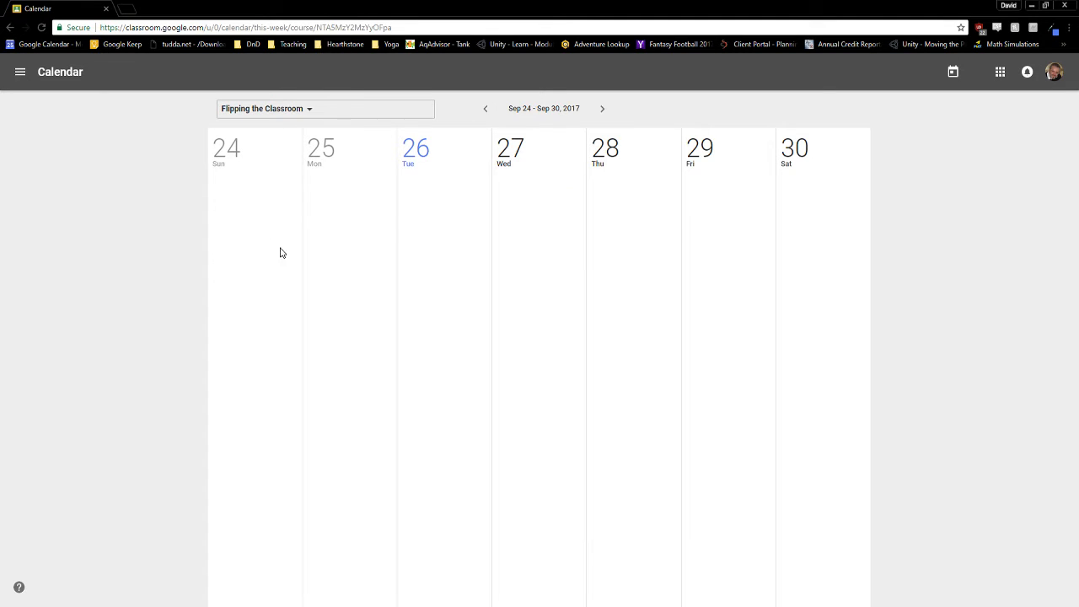
{"action": "left_click", "coordinate": [340, 108]}
{"action": "left_click", "coordinate": [759, 103]}
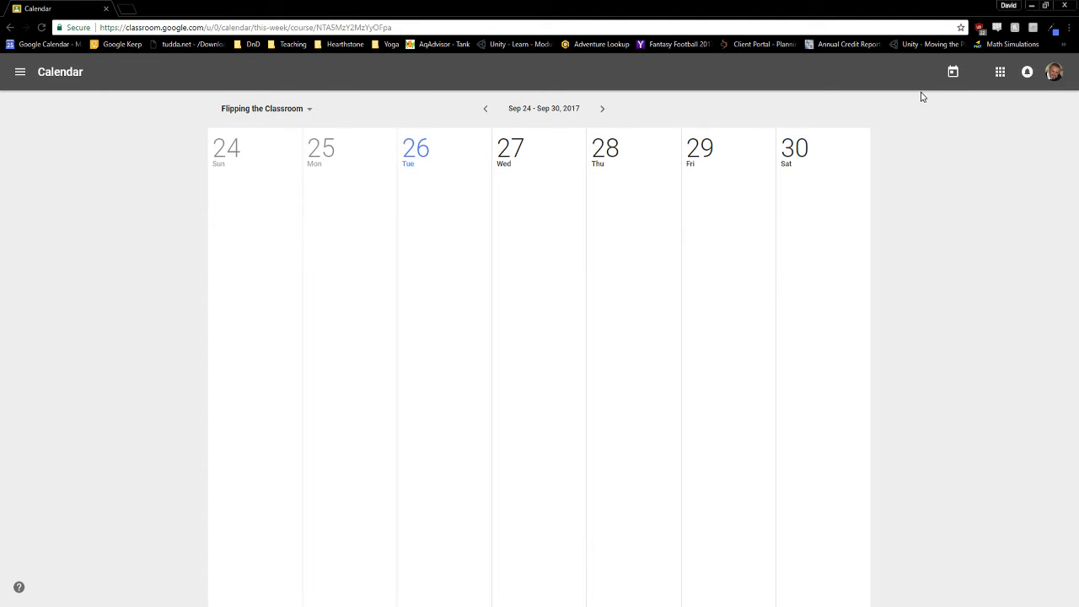
- Advance the Flipping the Classroom calendar to the week of Oct 22 - Oct 28, 2017 and examine its assignments
{"action": "left_click", "coordinate": [599, 111]}
{"action": "left_click", "coordinate": [600, 110]}
{"action": "left_click", "coordinate": [600, 111]}
{"action": "left_click", "coordinate": [601, 112]}
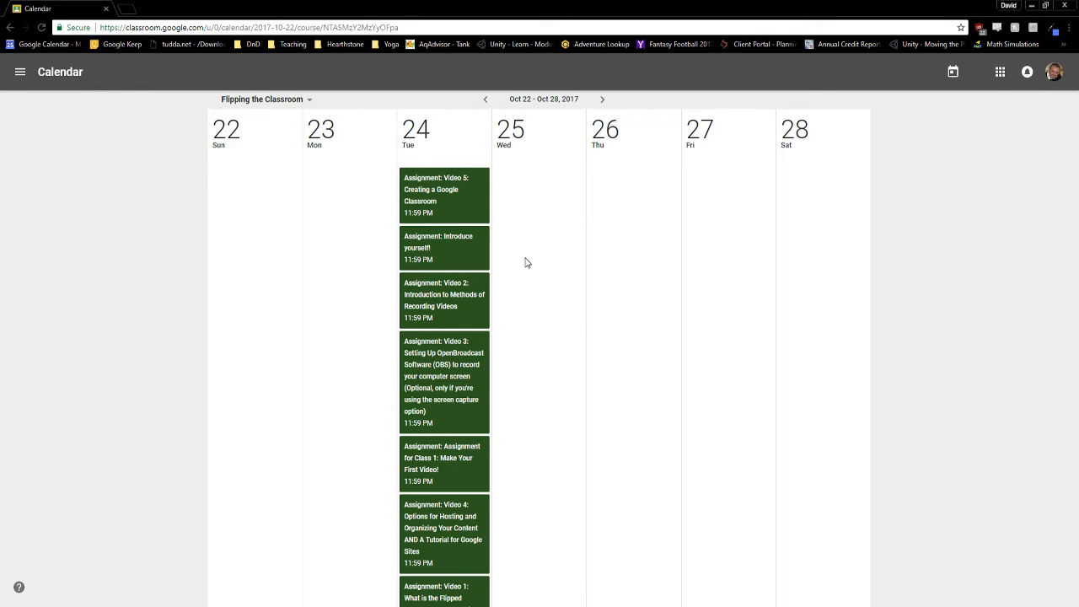
- Leave the calendar for Test Class 2, revisit its About page and return to the class stream
{"action": "left_click", "coordinate": [21, 72]}
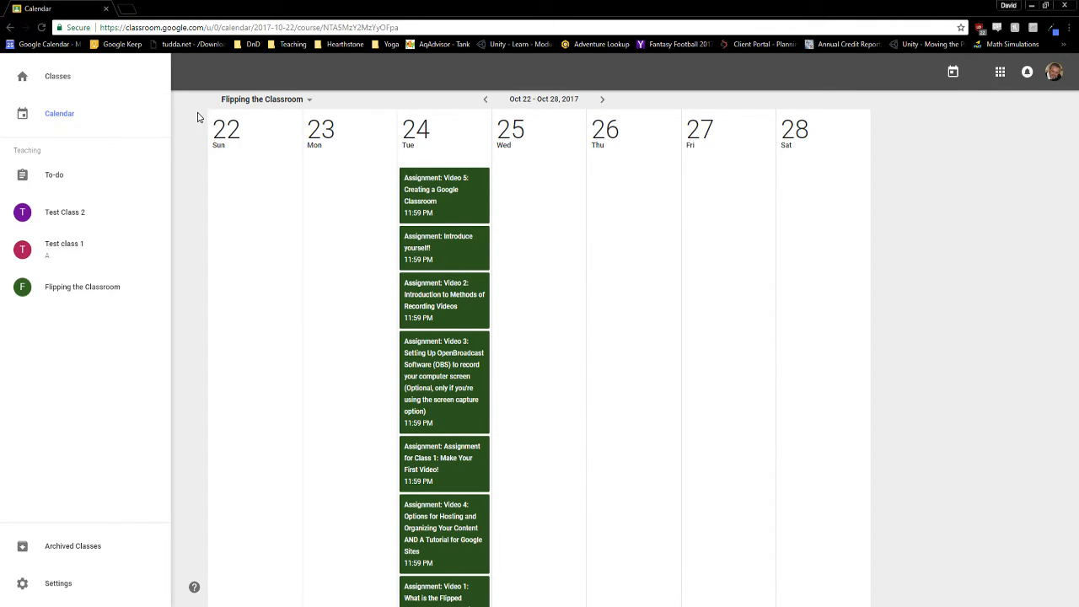
{"action": "left_click", "coordinate": [959, 351]}
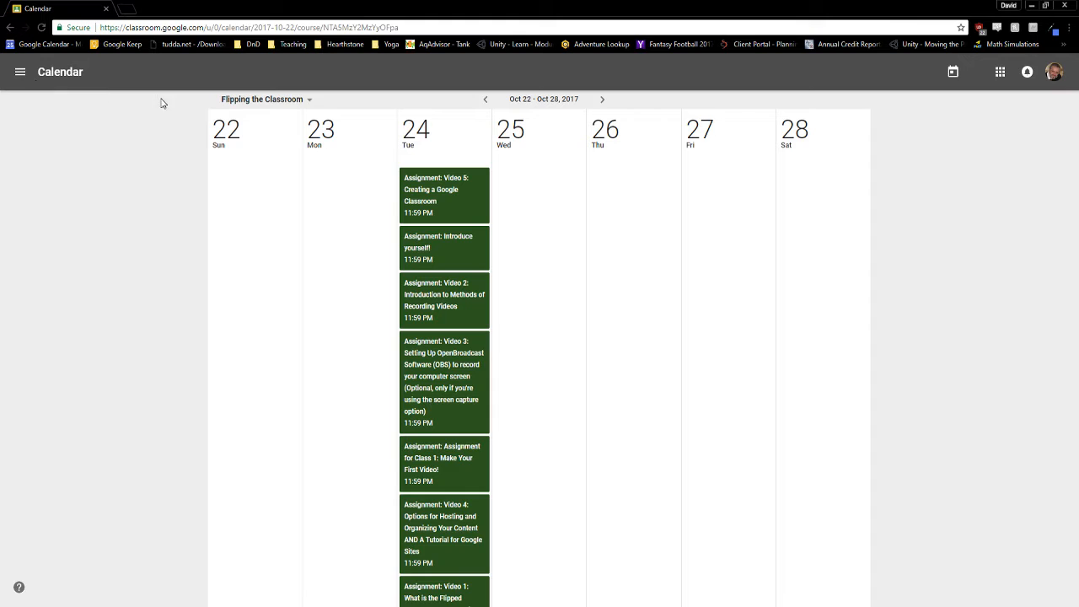
{"action": "left_click", "coordinate": [21, 76]}
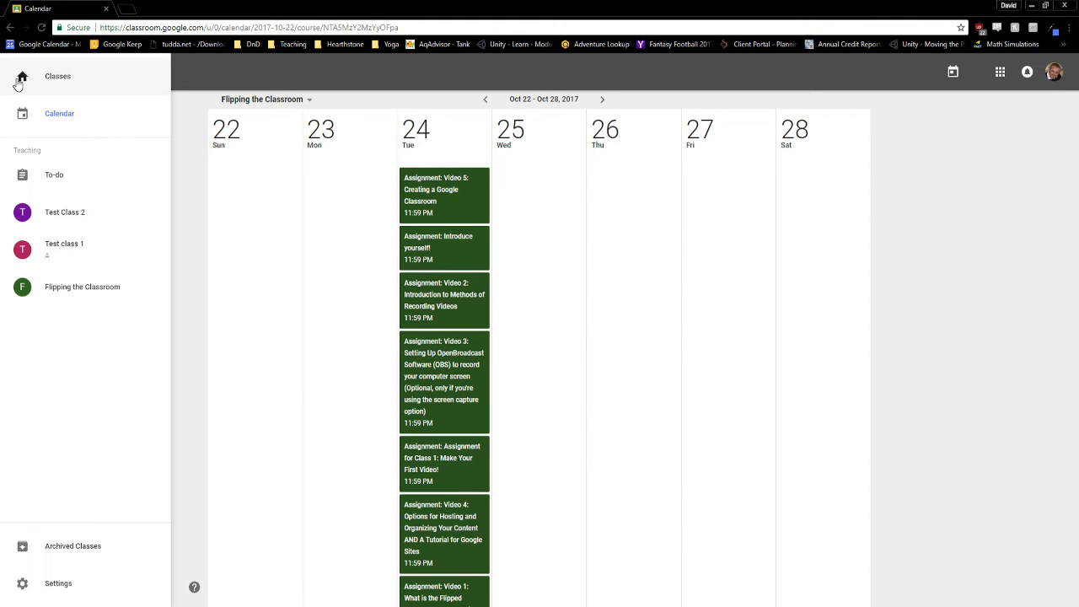
{"action": "left_click", "coordinate": [72, 218]}
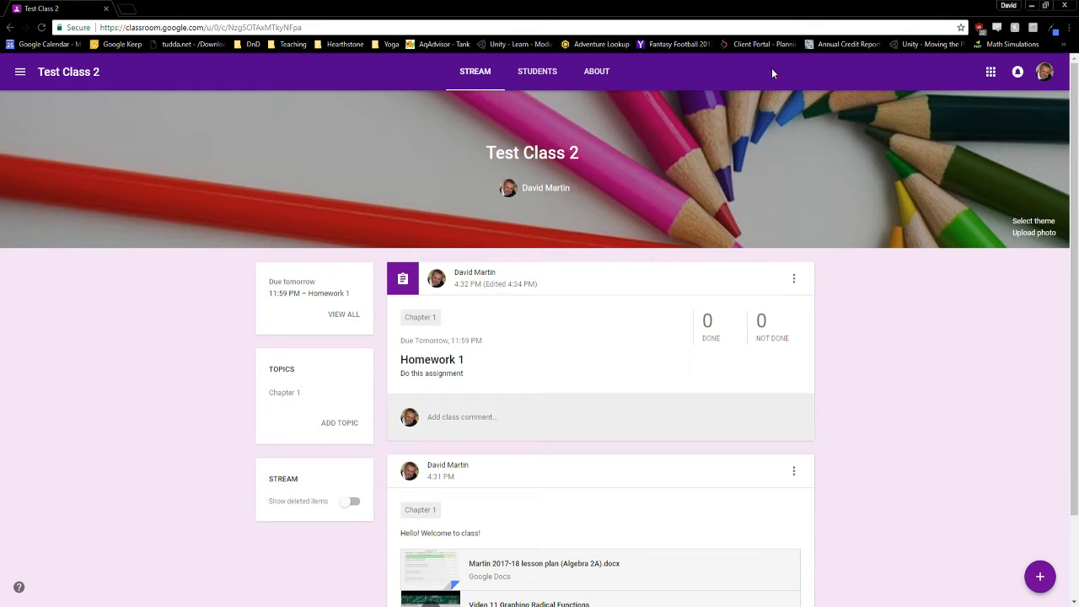
{"action": "left_click", "coordinate": [596, 72]}
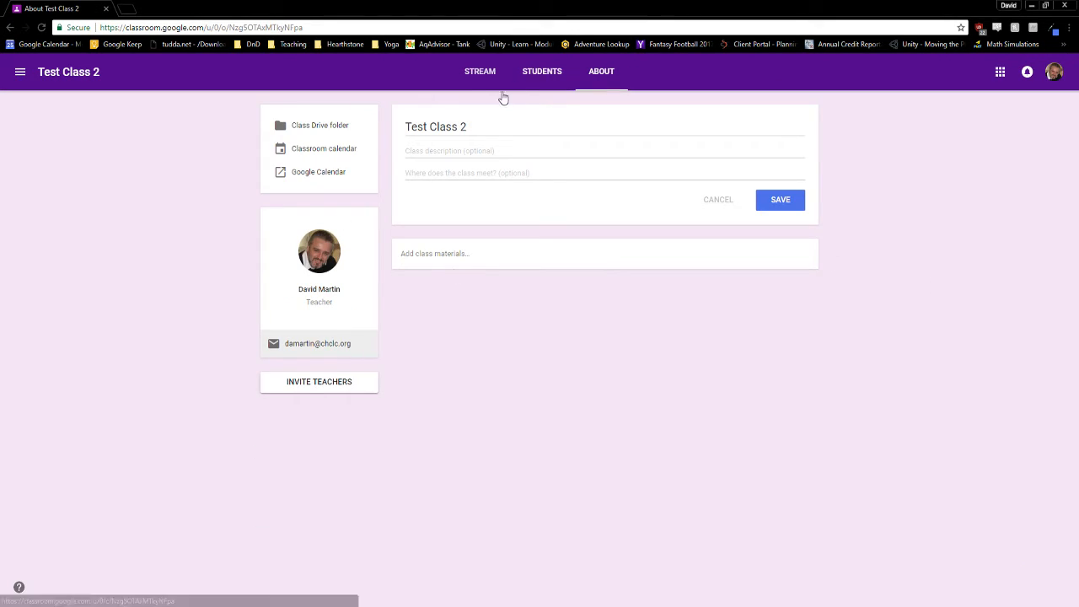
{"action": "left_click", "coordinate": [486, 71]}
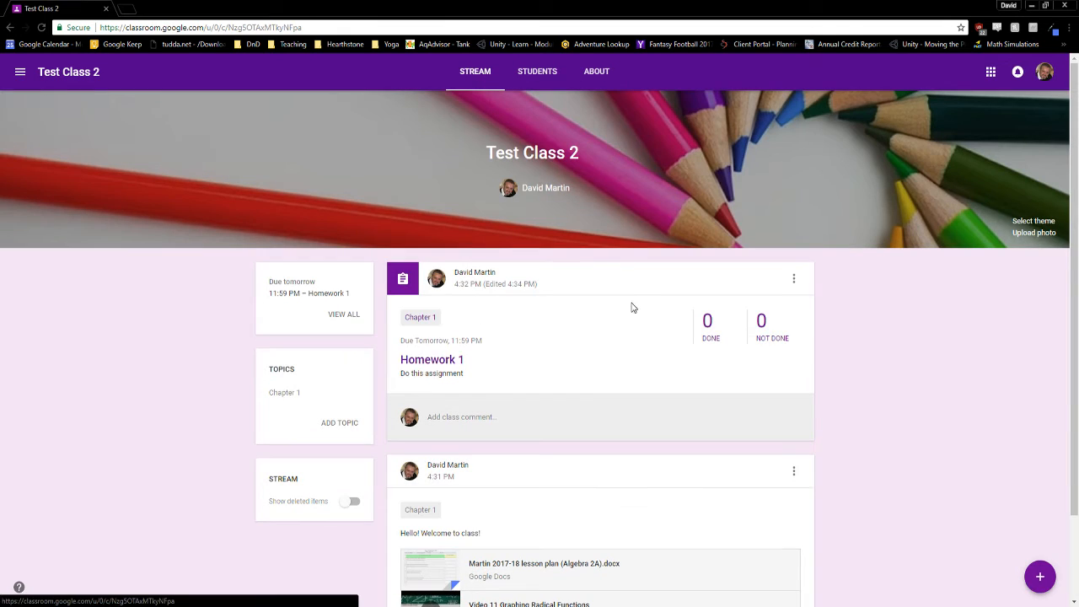
- Open the Classroom settings, examine the profile and notification options, and return to the Test Class 2 stream
{"action": "left_click", "coordinate": [20, 72]}
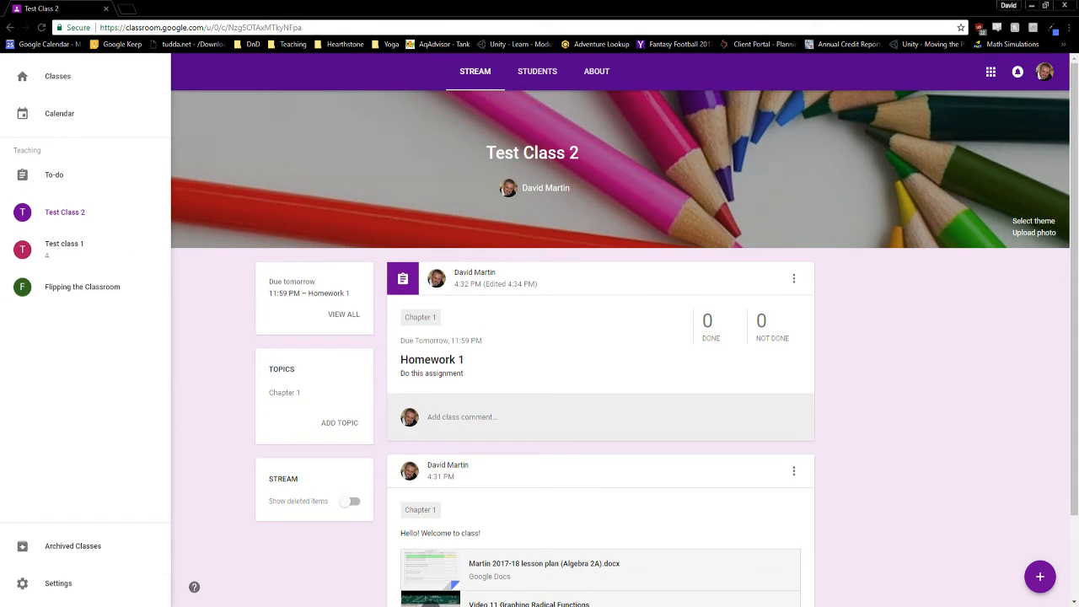
{"action": "left_click", "coordinate": [59, 593]}
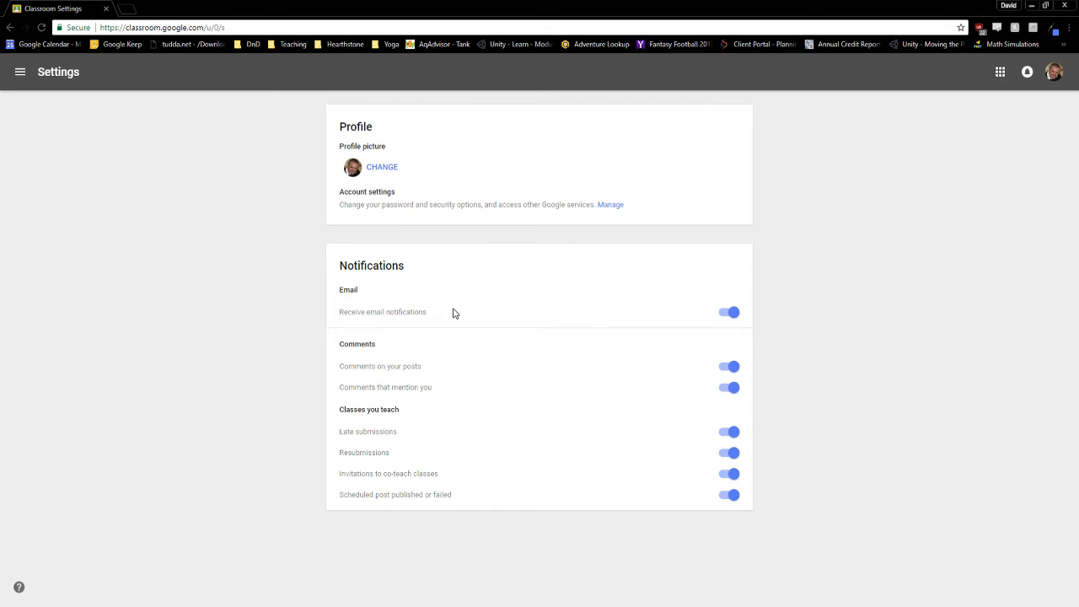
{"action": "left_click", "coordinate": [20, 72]}
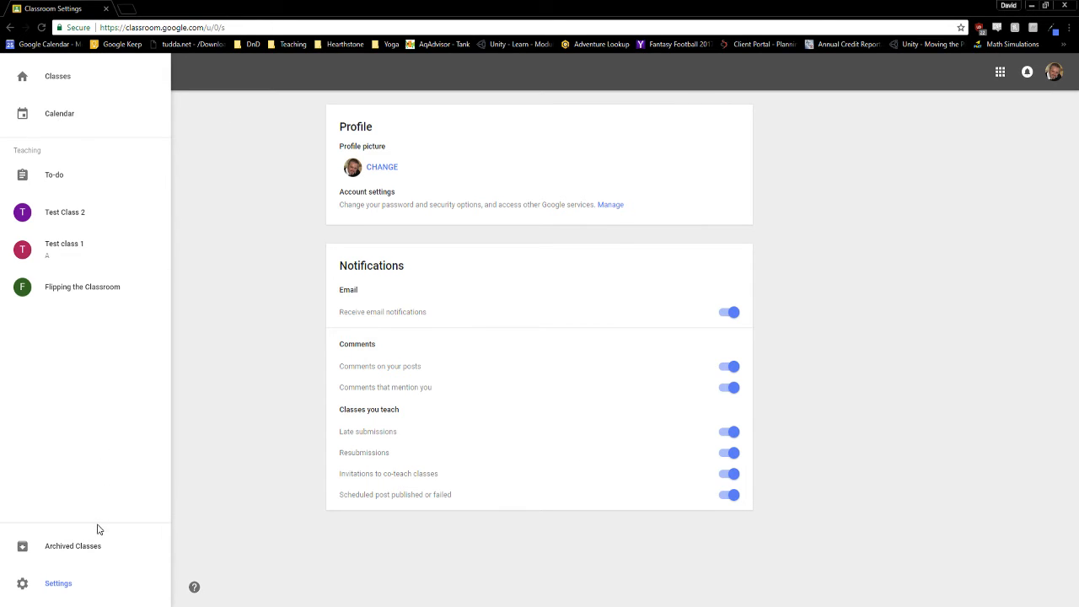
{"action": "left_click", "coordinate": [872, 340]}
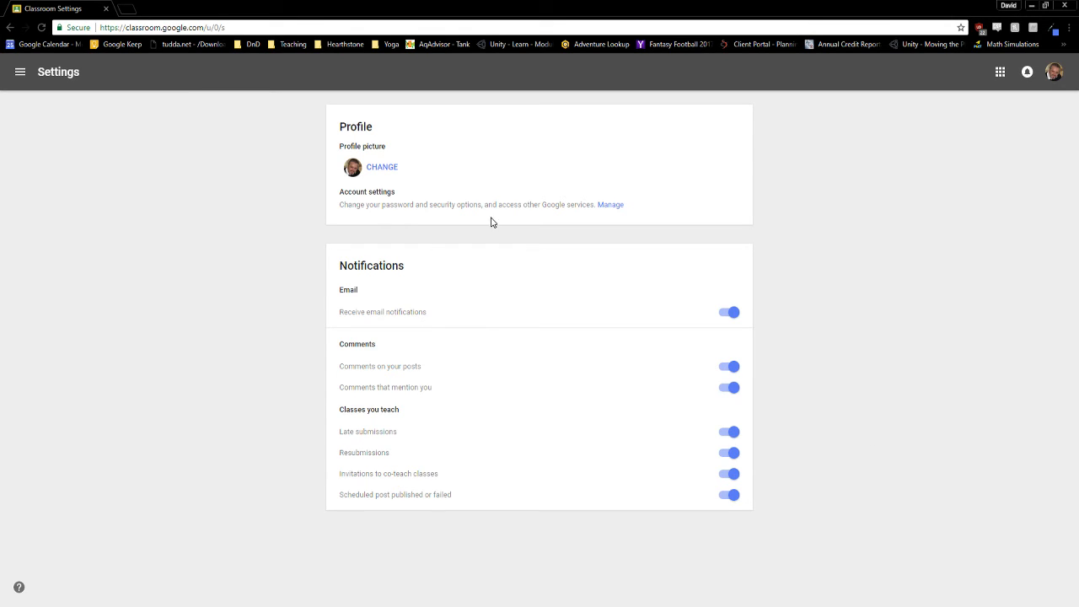
{"action": "left_click", "coordinate": [20, 73]}
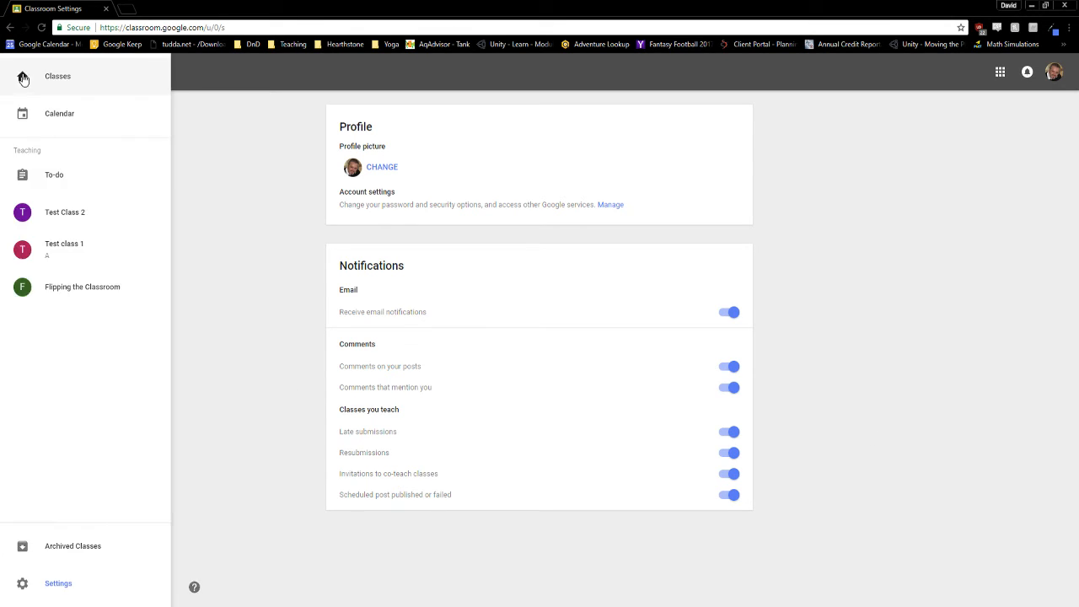
{"action": "left_click", "coordinate": [51, 218]}
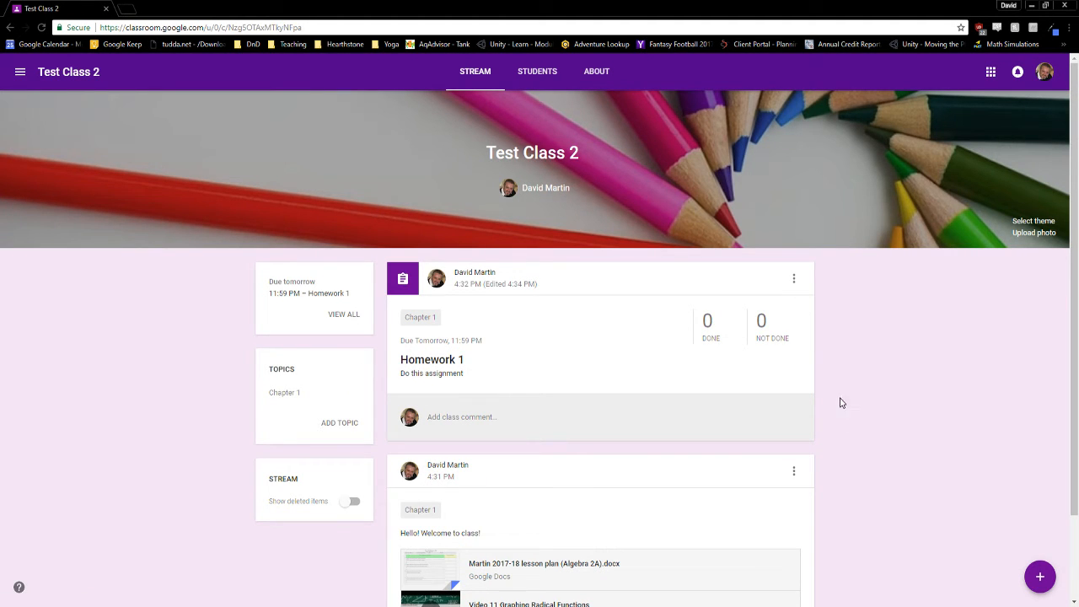